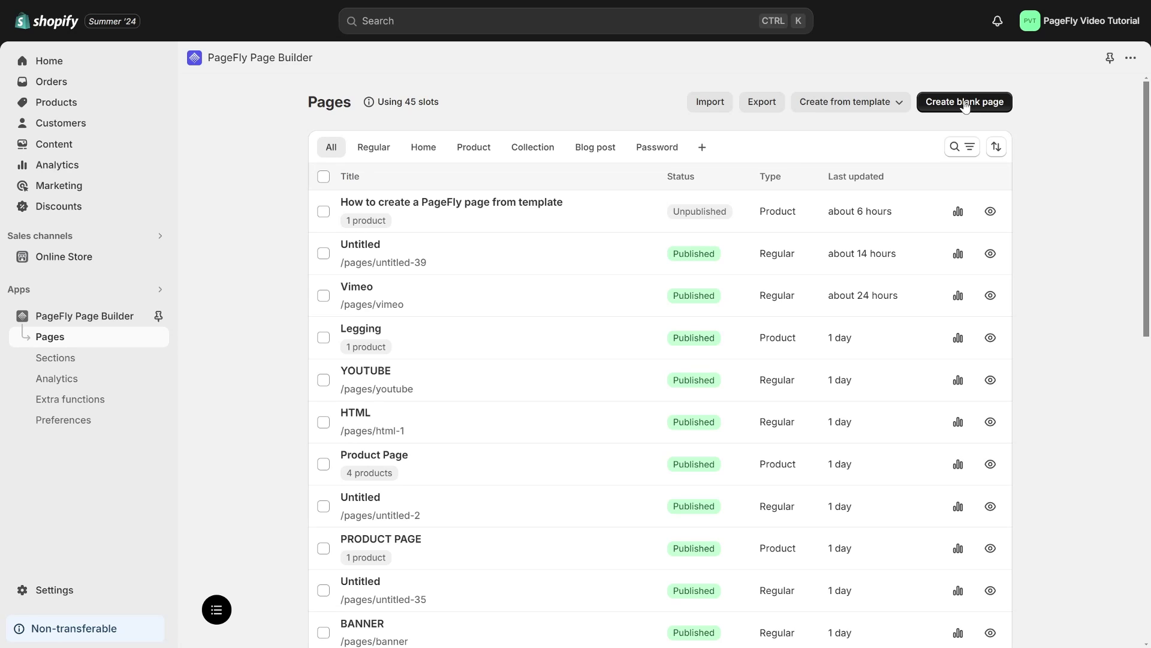
# Create a blank Home page and browse the section templates filtered to Sales boost
pyautogui.click(965, 103)
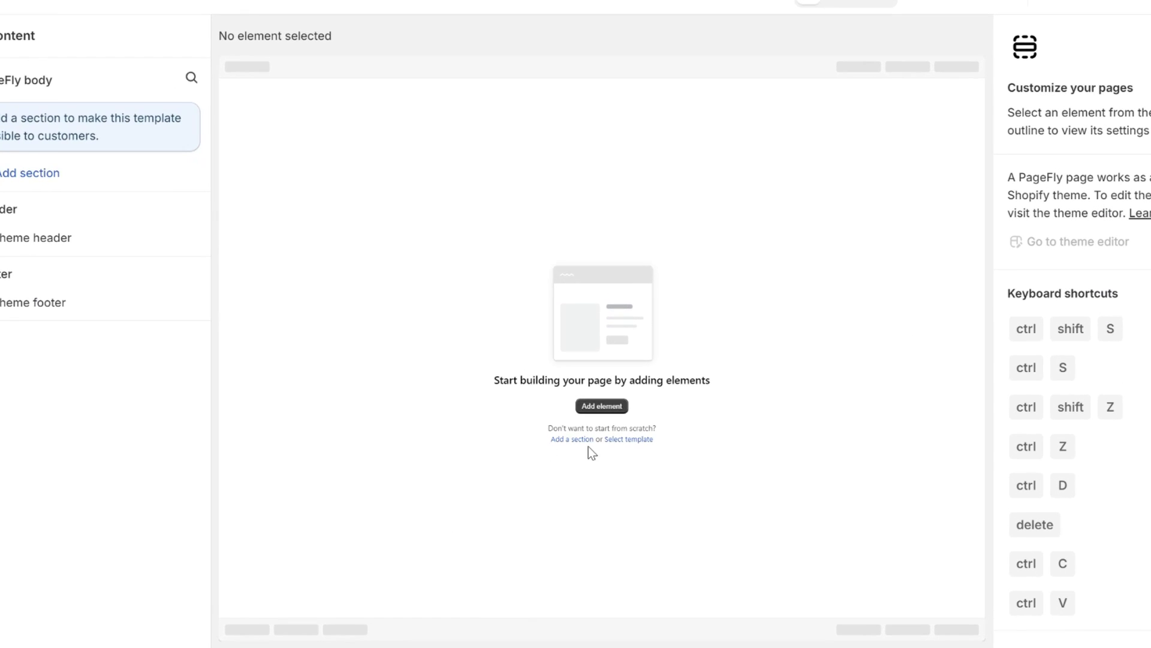
pyautogui.click(567, 441)
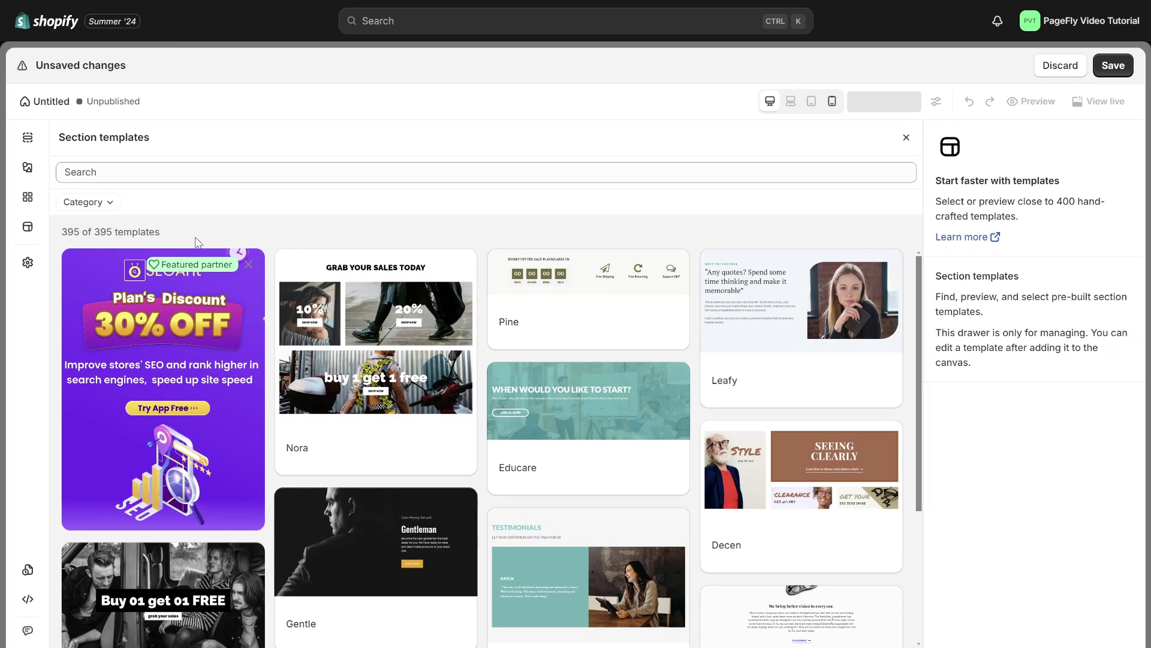
pyautogui.click(106, 203)
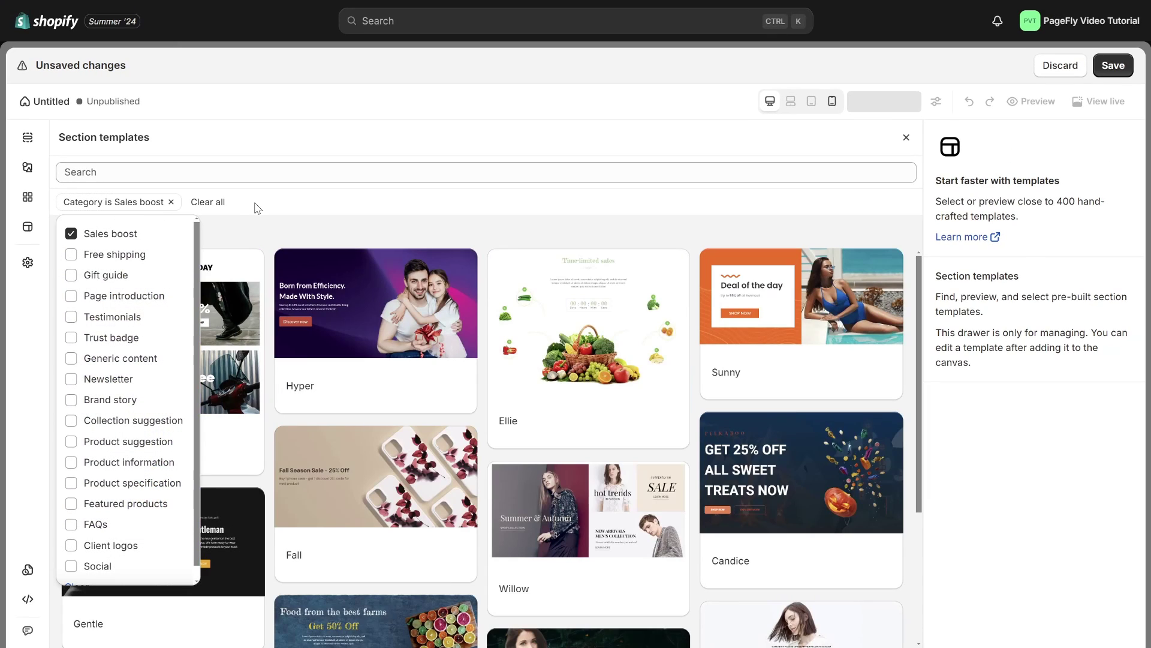
pyautogui.click(258, 207)
pyautogui.scroll(-2, 692, 462)
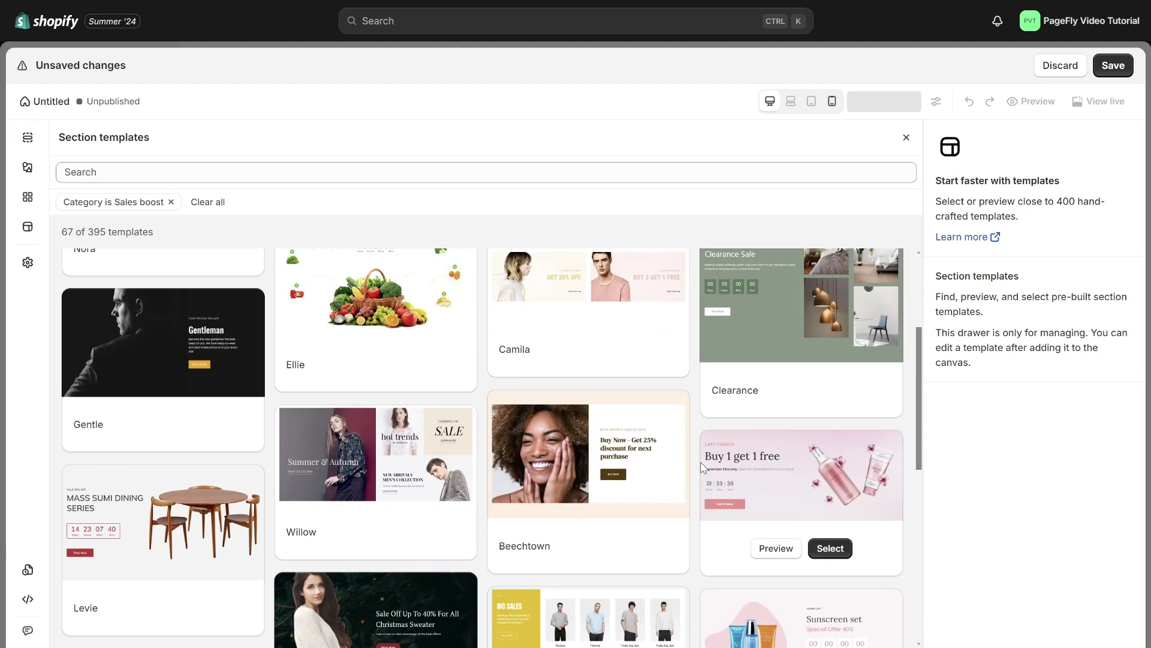
# Add the Spring Special Offer template and set its background to the warm interior photo with bags
pyautogui.click(618, 370)
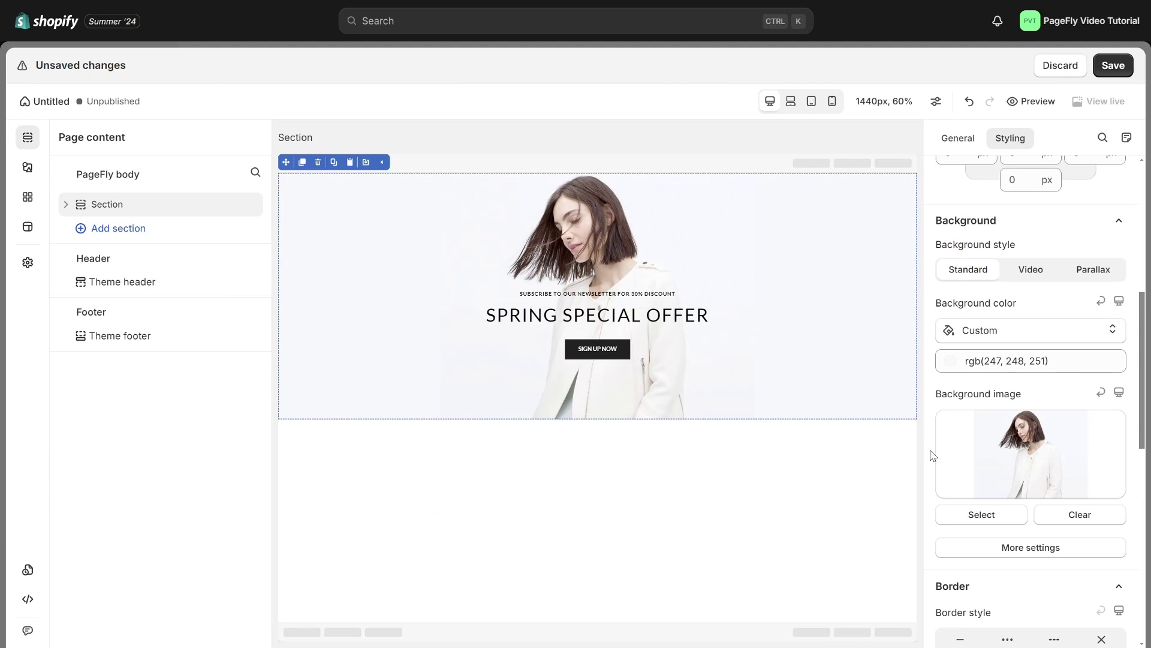
pyautogui.click(1006, 516)
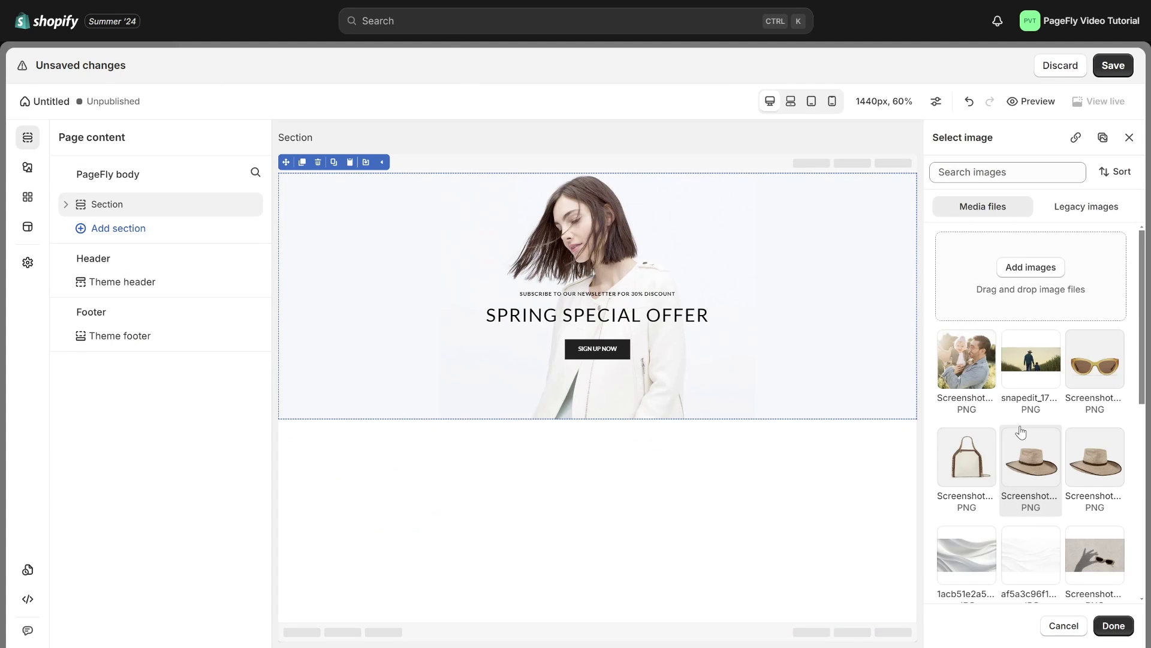
pyautogui.scroll(-4, 1021, 427)
pyautogui.scroll(-2, 1021, 427)
pyautogui.click(964, 336)
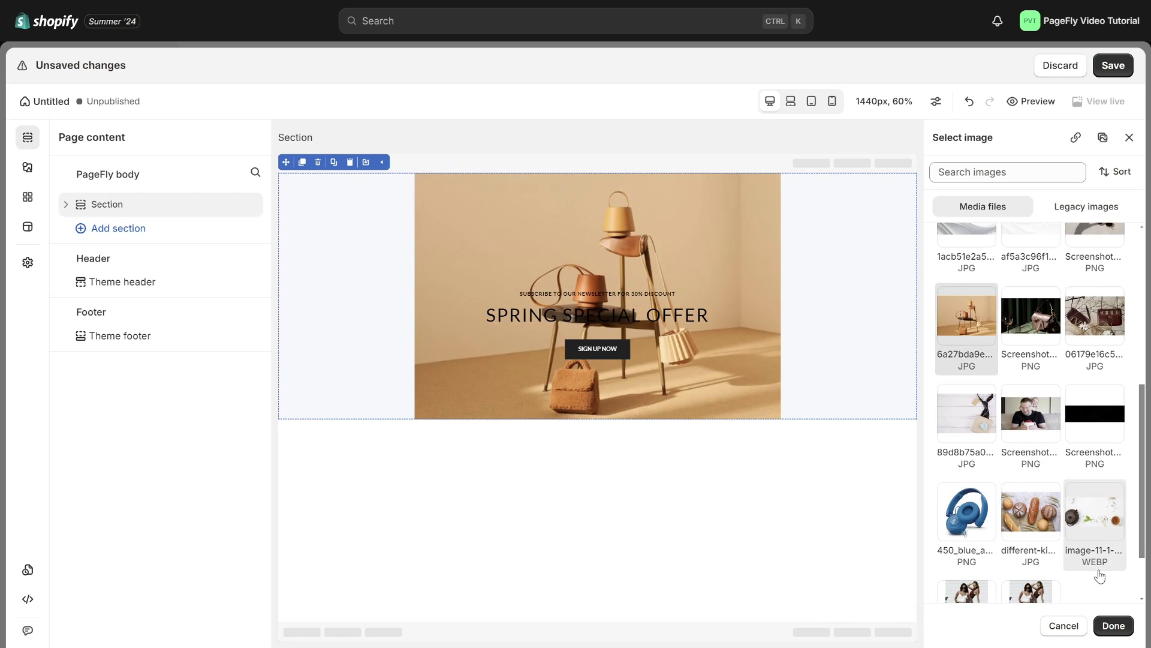
pyautogui.click(1114, 625)
# Make the background image cover the section, centre it, and clear the overlay colour
pyautogui.click(1042, 550)
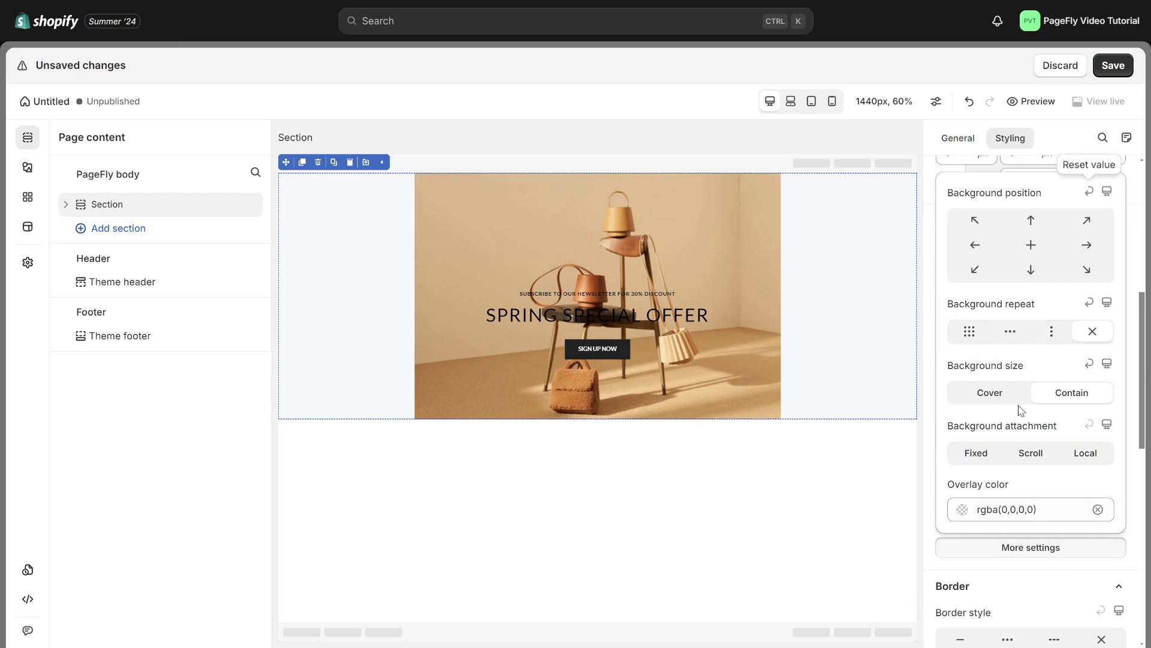
pyautogui.click(988, 397)
pyautogui.click(1029, 248)
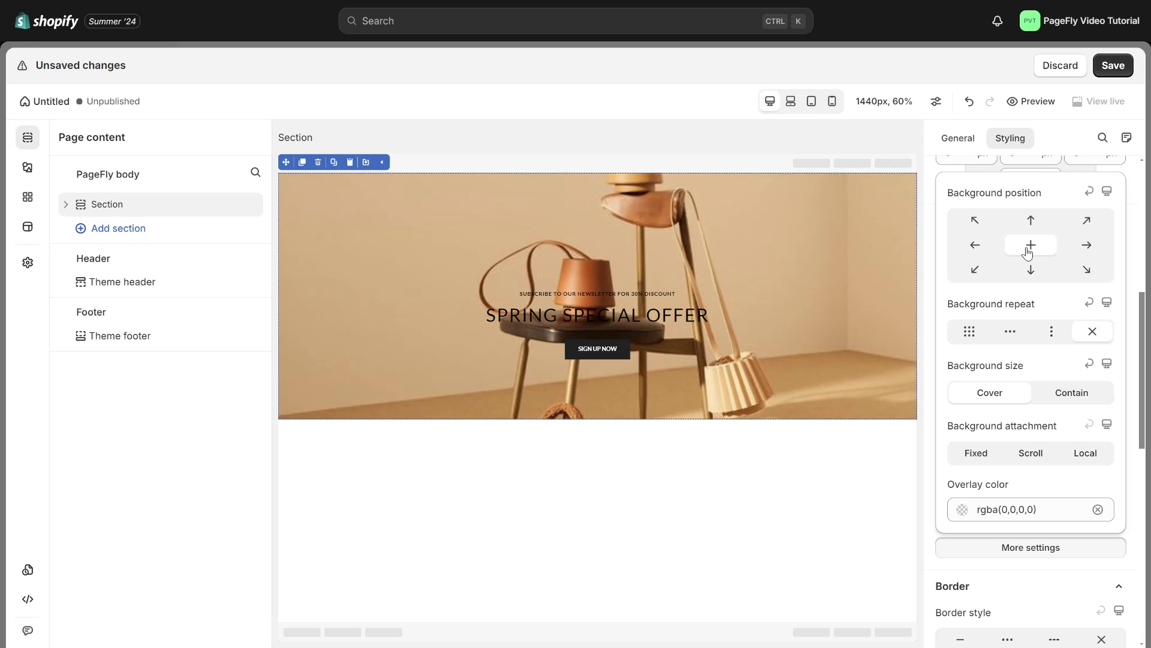
pyautogui.click(1048, 502)
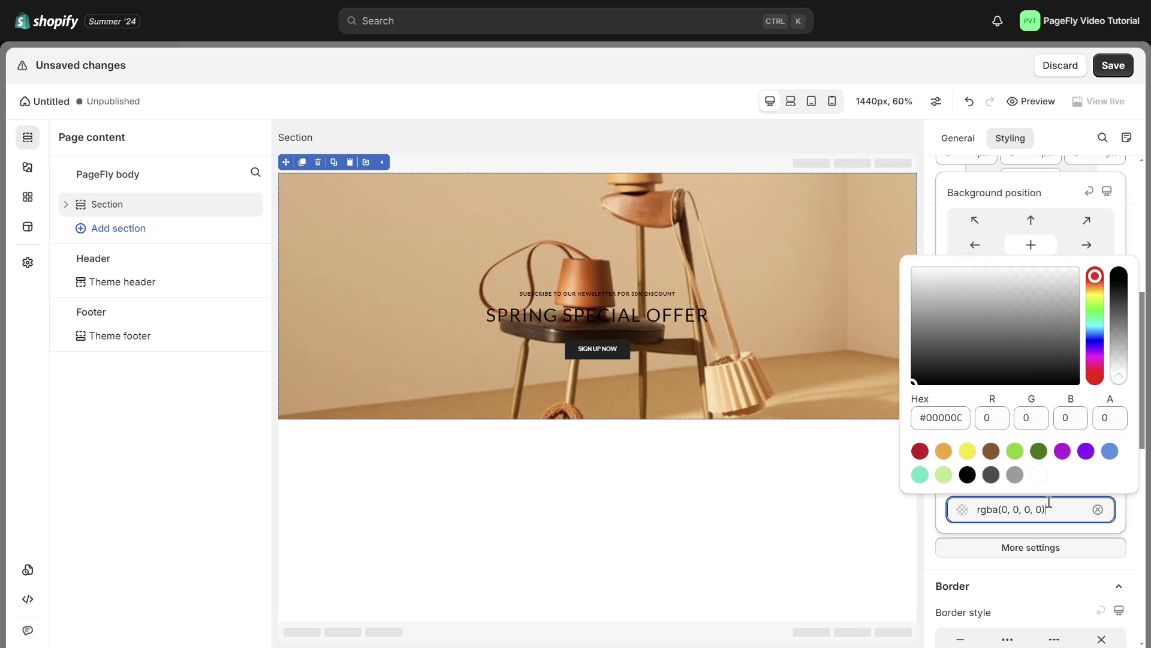
pyautogui.click(1098, 509)
# Set the overlay to rgba(74,74,74,0.41) and the hero's top and bottom padding to 220
pyautogui.write('rgba(74,74,74,0.41)')
pyautogui.click(1138, 519)
pyautogui.scroll(10, 1031, 390)
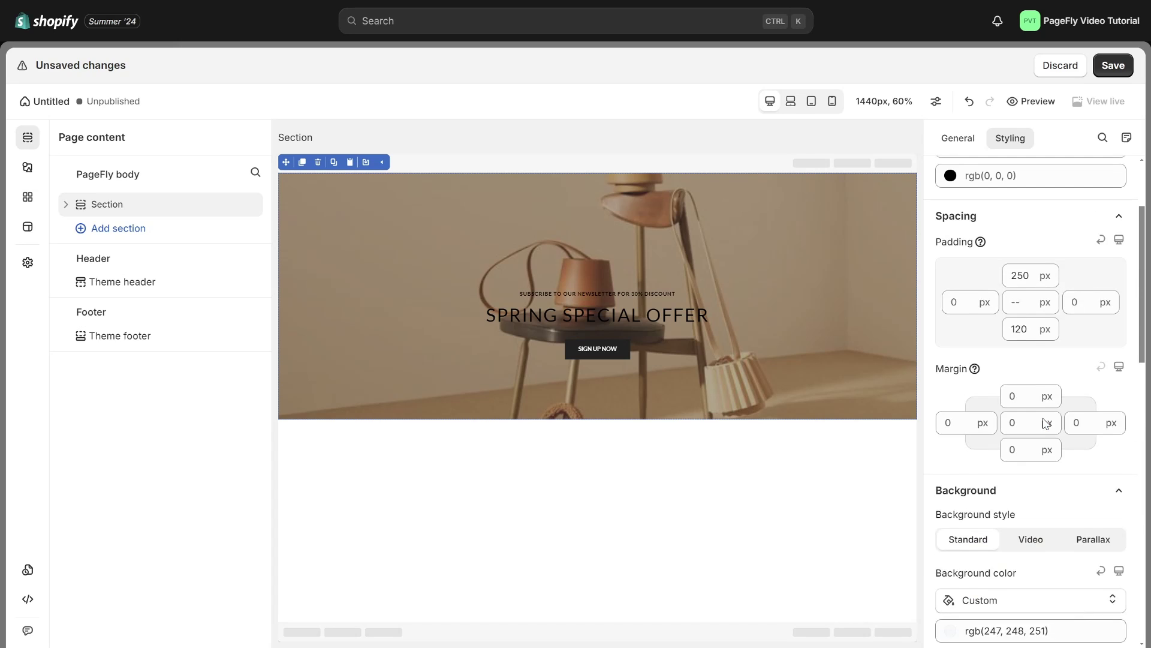
pyautogui.click(1033, 418)
pyautogui.doubleClick(1020, 410)
pyautogui.write('220')
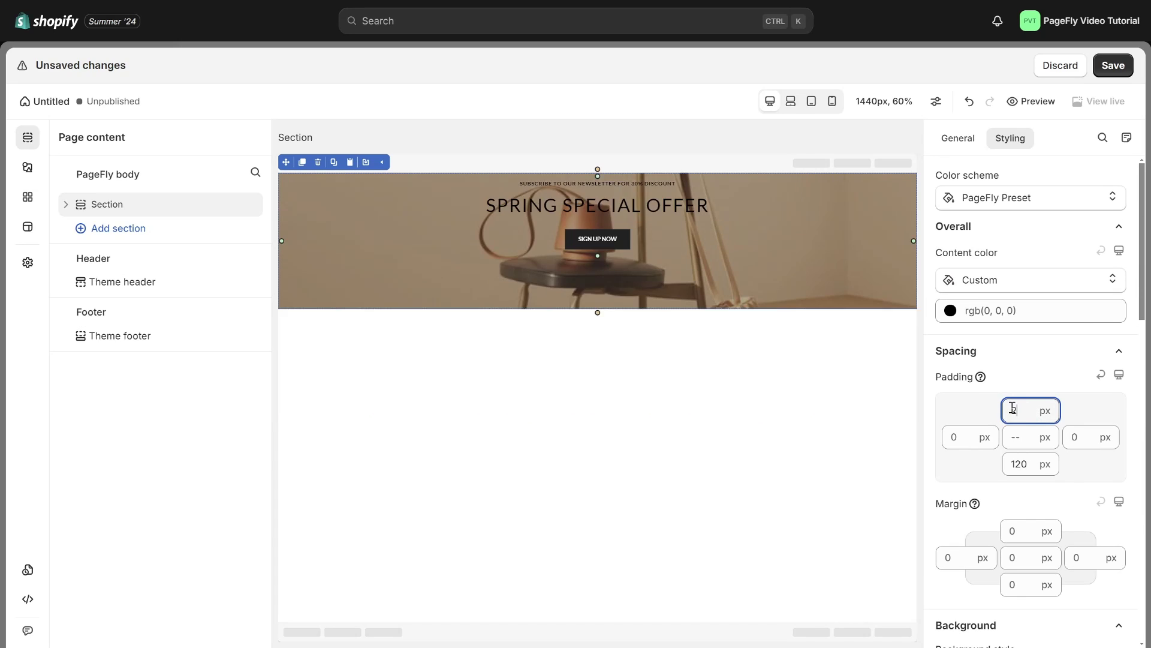
pyautogui.doubleClick(1013, 464)
pyautogui.write('220')
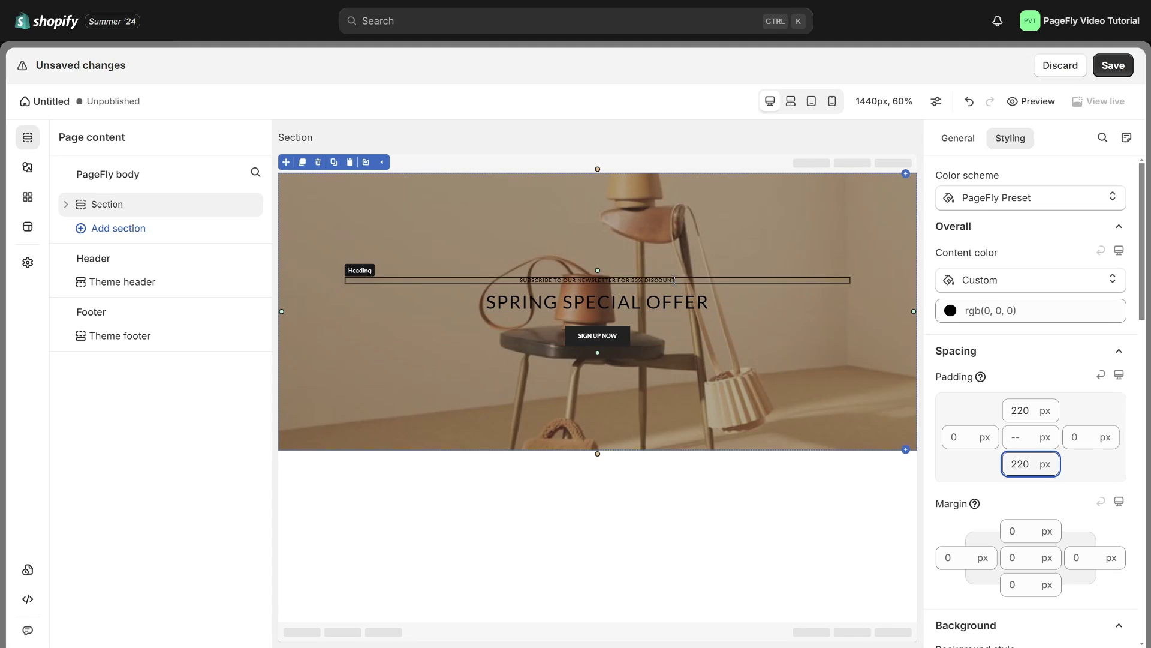
# Change the headings to 'COMPLETE YOUR' and 'PERFECT STYLE WITH ALVA'S ACCESSORIES'
pyautogui.click(751, 283)
pyautogui.click(946, 139)
pyautogui.hotkey('ctrl', 'a')
pyautogui.write('COMPLETE YOUR')
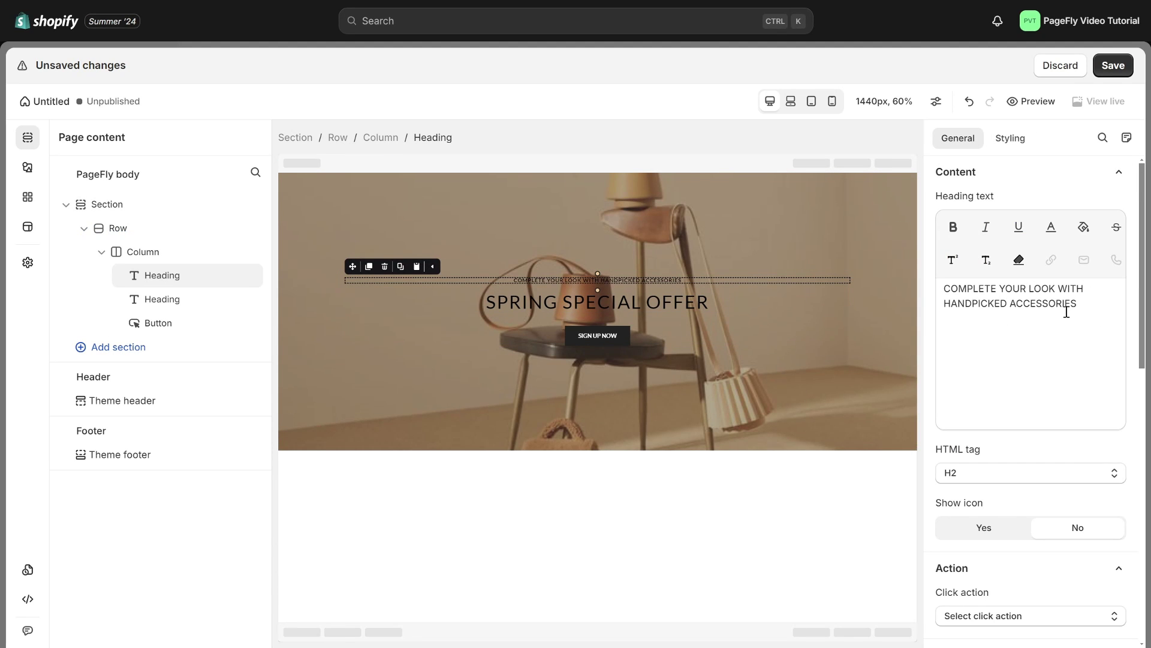
pyautogui.click(741, 303)
pyautogui.click(1074, 293)
pyautogui.hotkey('ctrl', 'a')
pyautogui.write("PERFECT STYLE WITH ALVA'S ACCESSORIES")
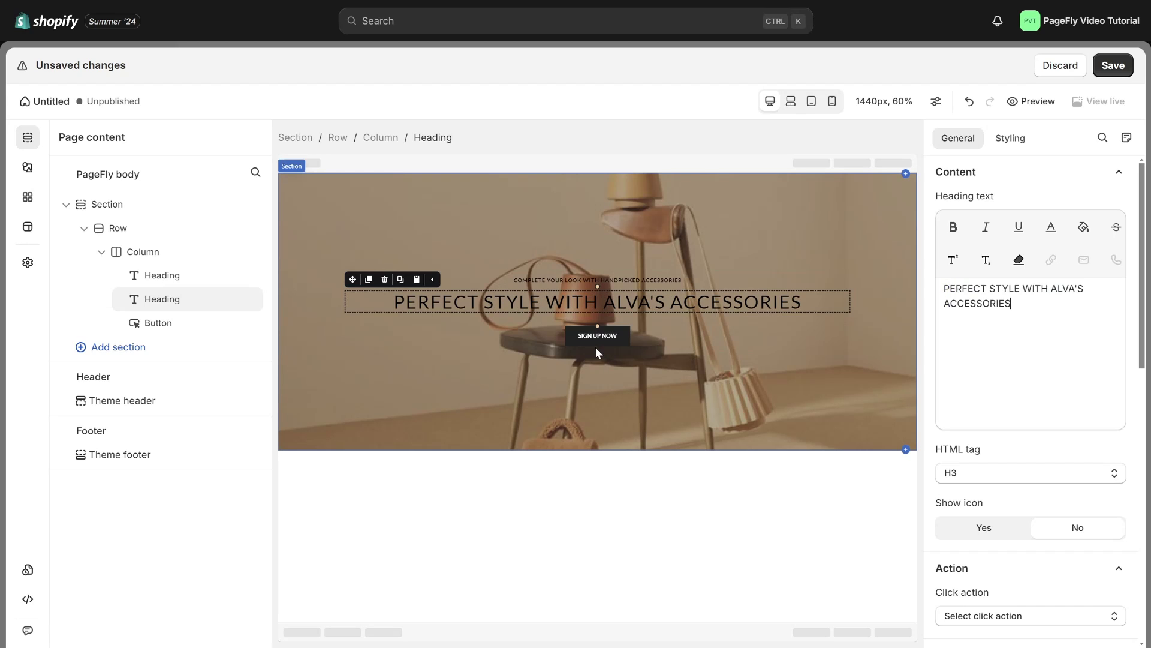
# Relabel the SIGN UP NOW button to 'EXPLORE NOW'
pyautogui.click(597, 343)
pyautogui.moveTo(1023, 439); pyautogui.dragTo(943, 445)
pyautogui.write('EXPLORE NOW')
# Style the small heading white in Playfair Display and adjust its font size
pyautogui.click(689, 282)
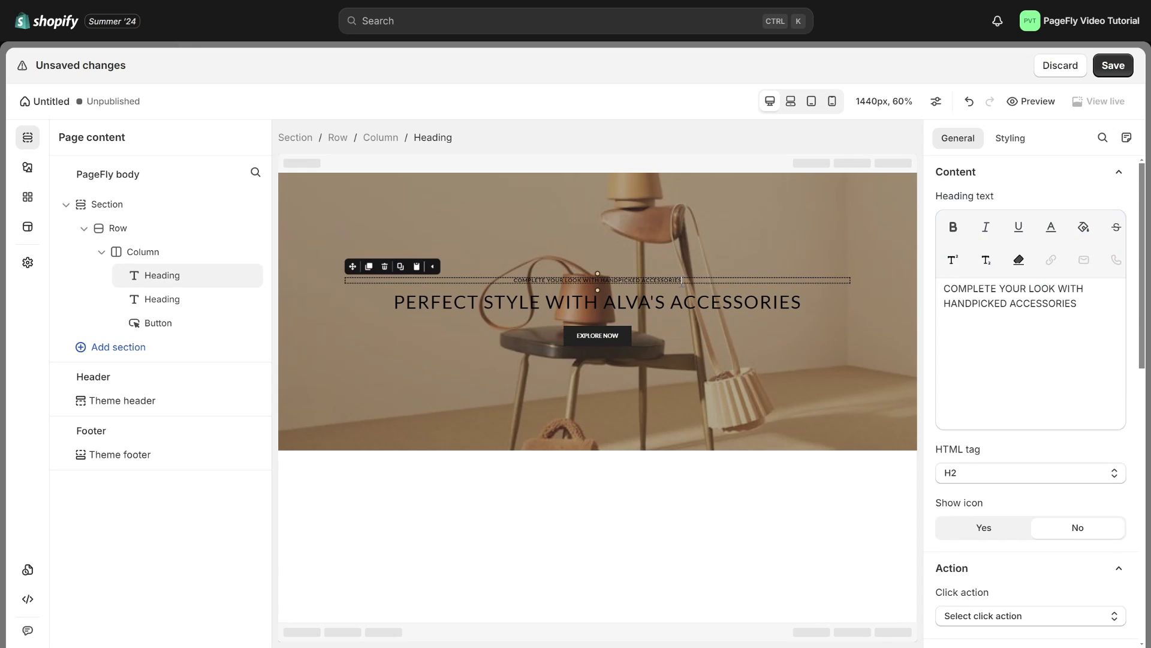
pyautogui.click(1011, 138)
pyautogui.click(994, 349)
pyautogui.click(1030, 585)
pyautogui.click(1067, 331)
pyautogui.scroll(-5, 1032, 419)
pyautogui.click(1029, 437)
pyautogui.click(1031, 207)
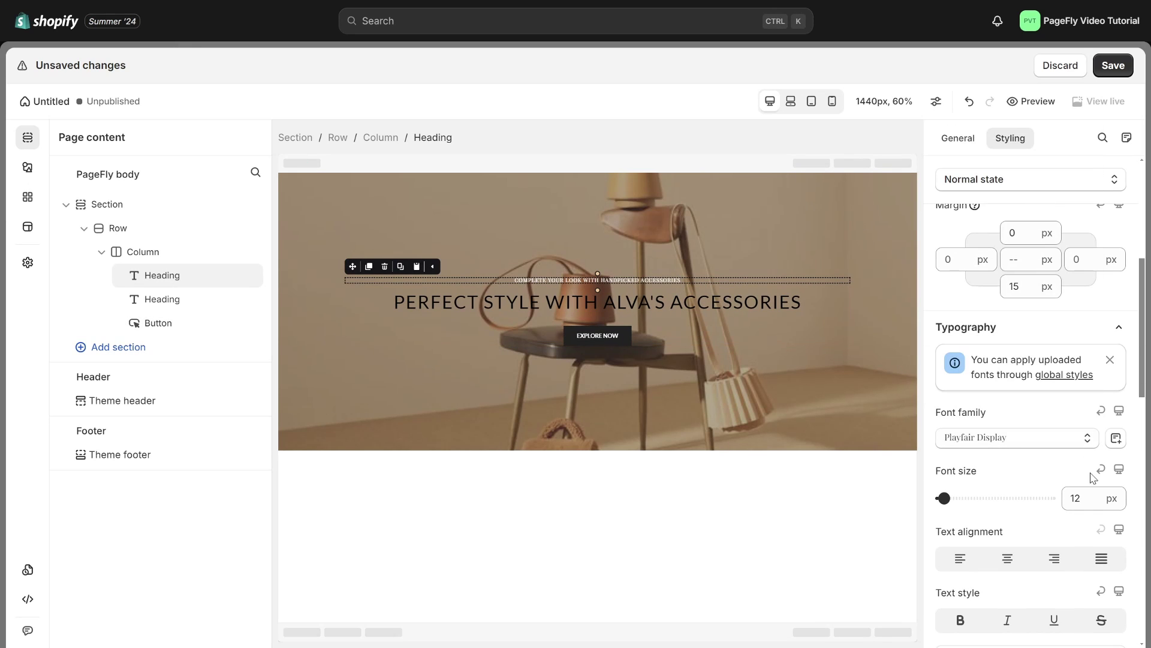
pyautogui.press('BackSpace')
pyautogui.write('5')
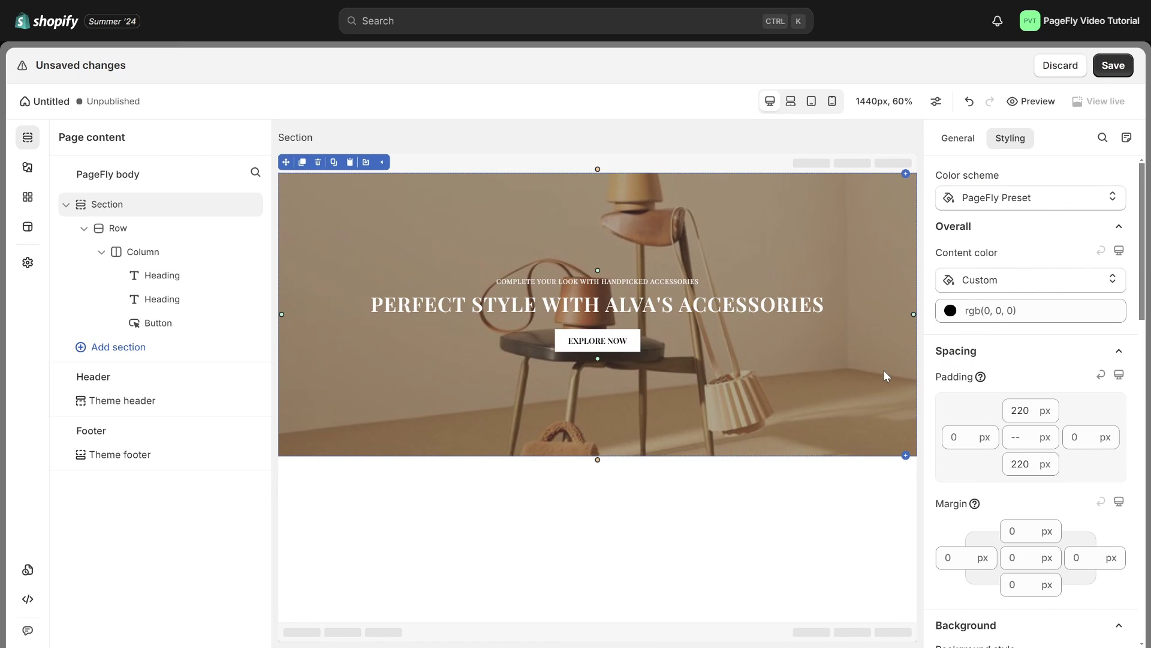
# Left-align the hero's content column
pyautogui.click(849, 337)
pyautogui.scroll(-5, 951, 425)
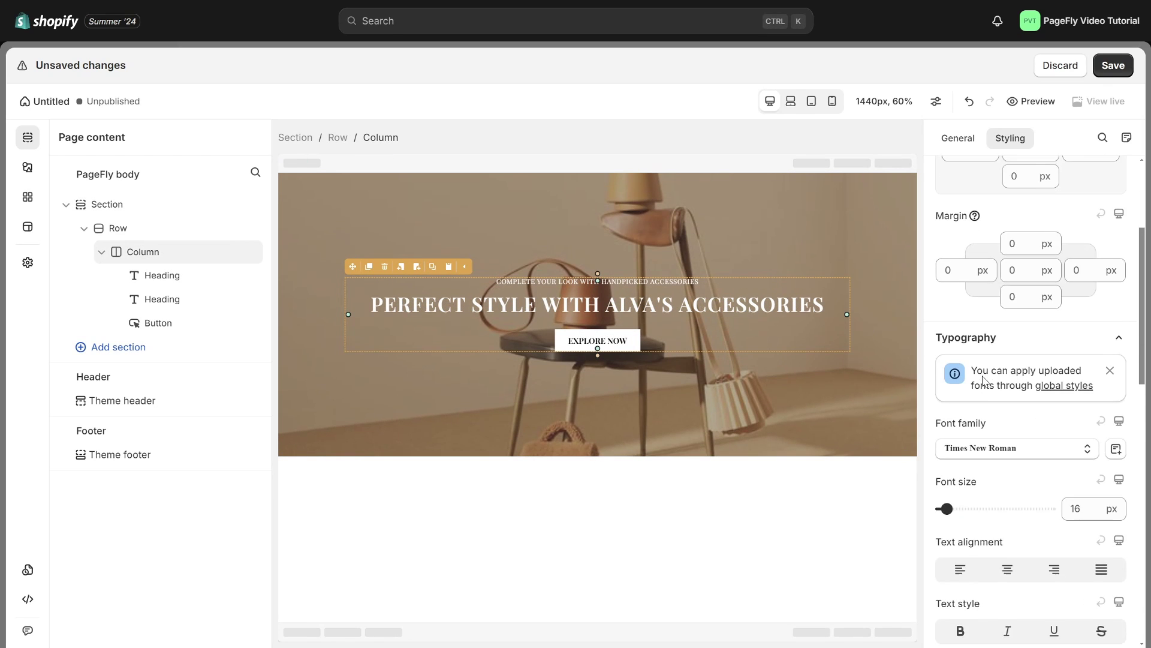
pyautogui.click(970, 438)
pyautogui.click(998, 438)
pyautogui.click(964, 439)
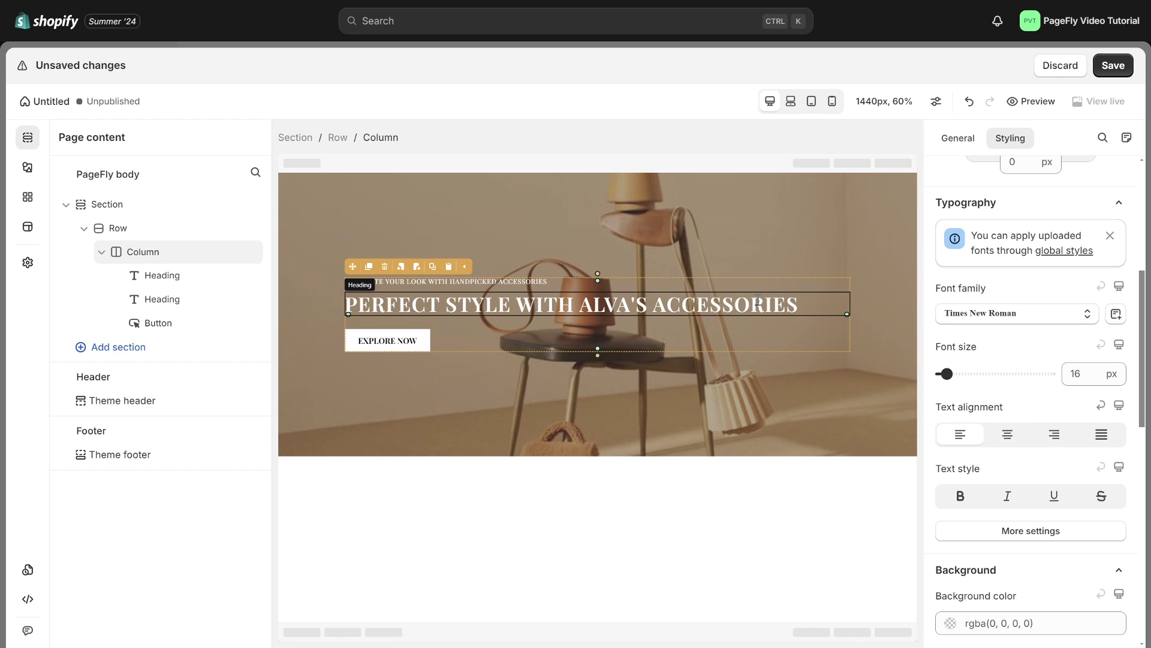
pyautogui.click(898, 337)
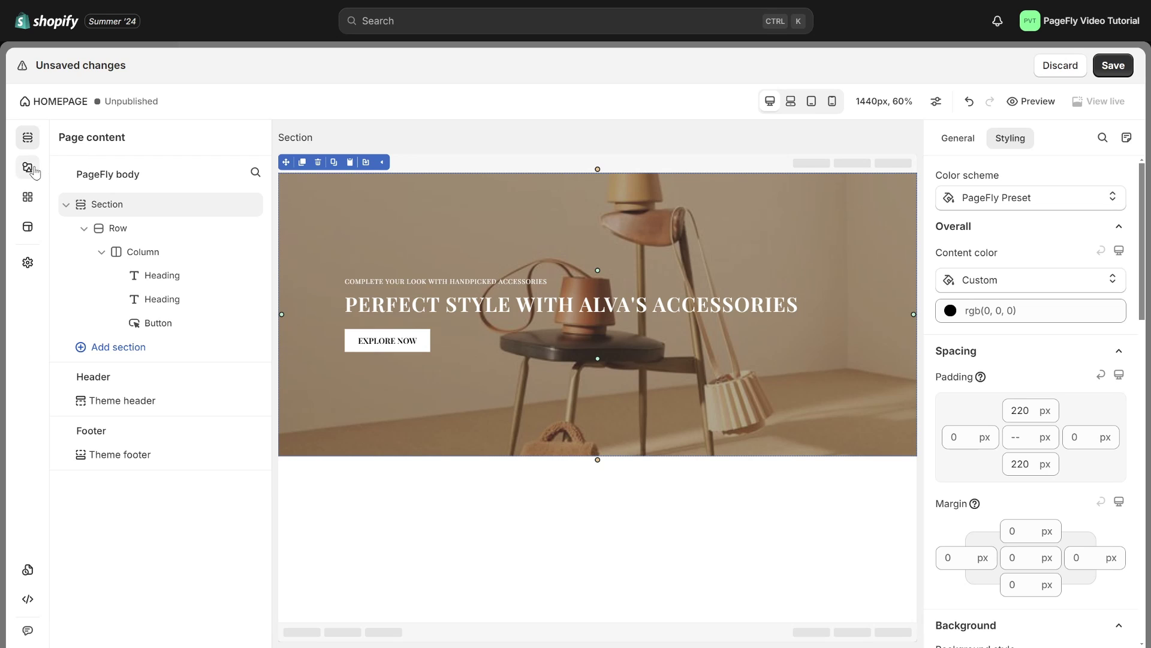
# Add a one-column section below the hero with beige background rgba(139,87,42,0.17)
pyautogui.click(34, 172)
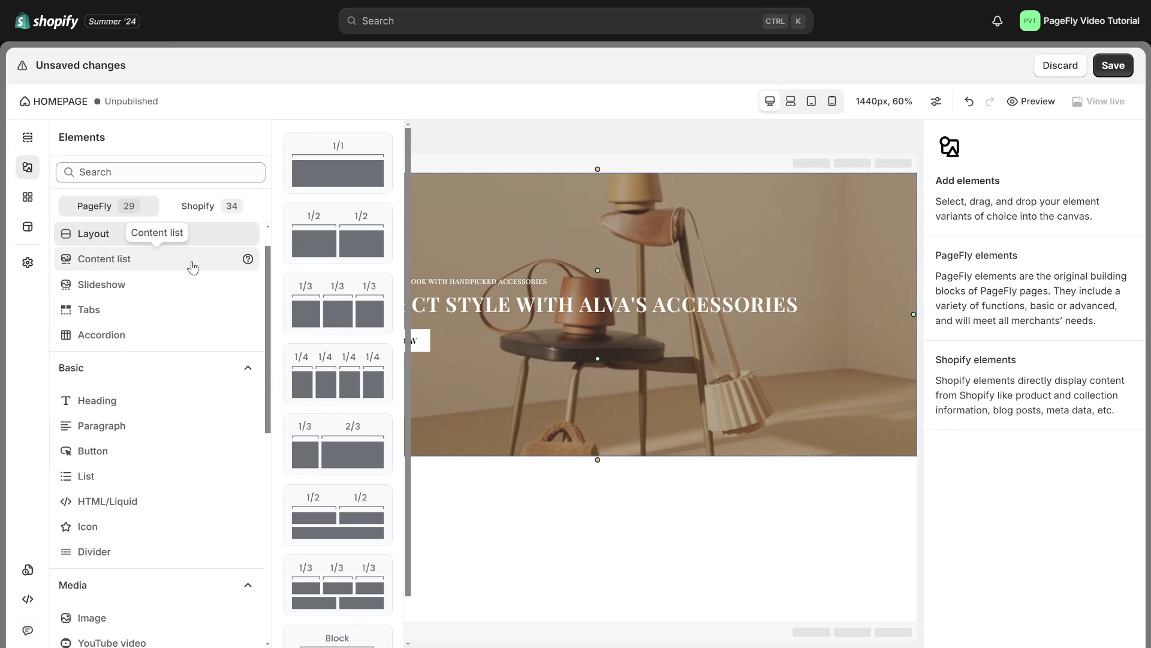
pyautogui.moveTo(342, 152); pyautogui.dragTo(537, 487)
pyautogui.click(870, 521)
pyautogui.scroll(-5, 1031, 387)
pyautogui.click(1040, 435)
pyautogui.write('rgba(139, 87, 42, 0.17)')
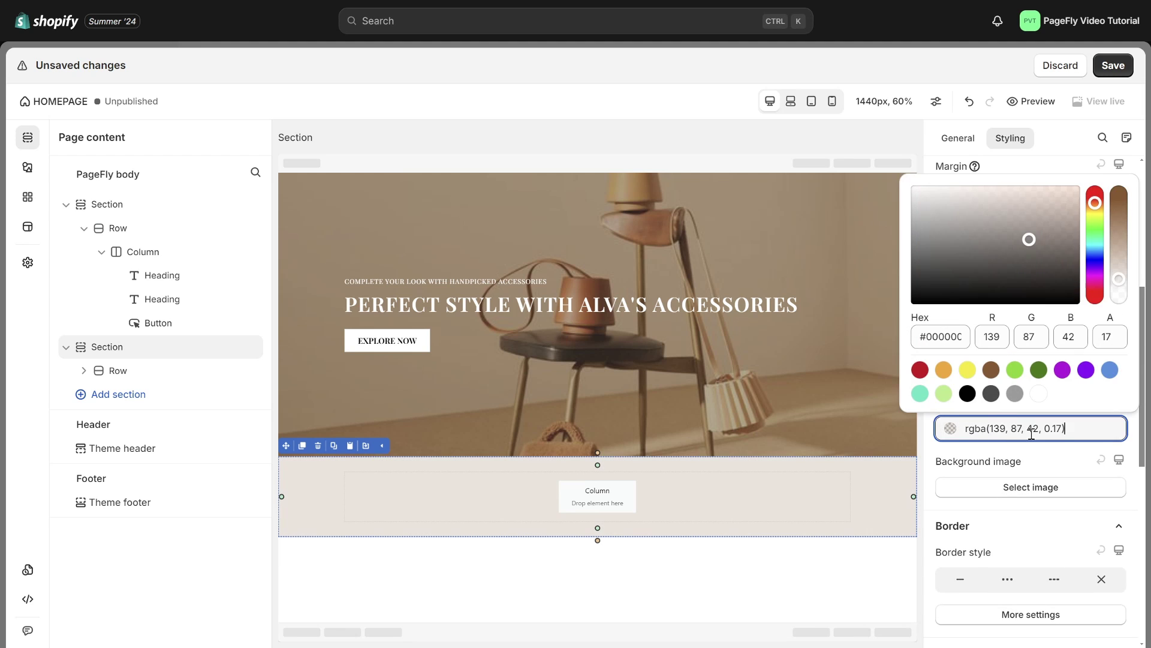
pyautogui.click(1127, 453)
# Place a Heading and a Paragraph in the new section's column
pyautogui.click(492, 485)
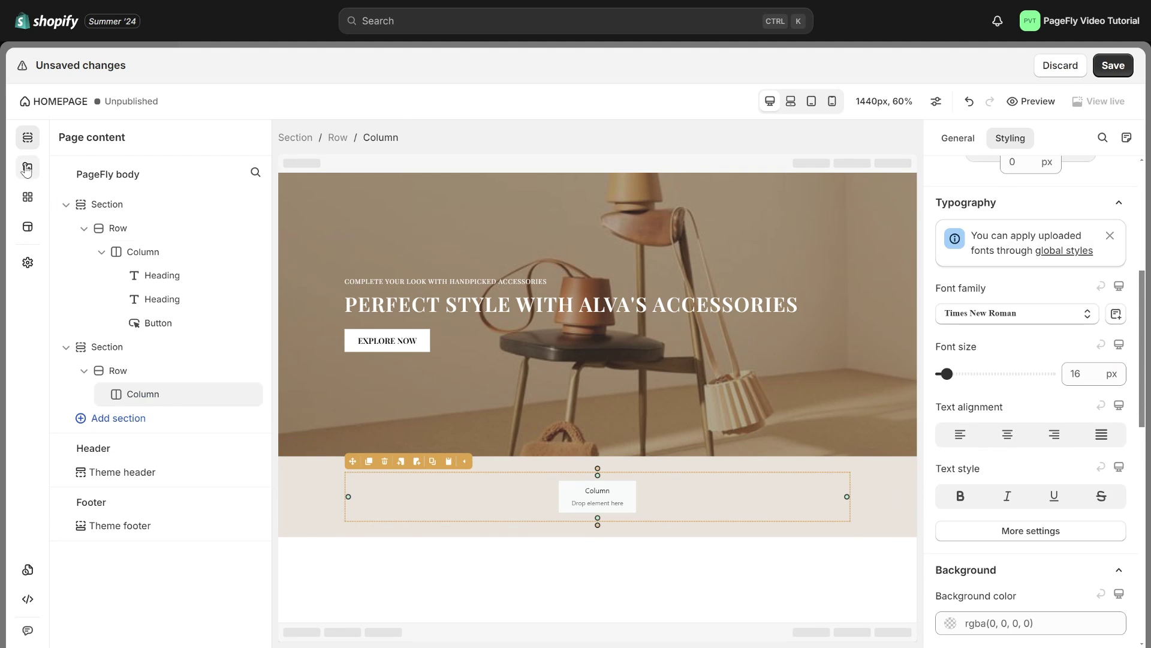
pyautogui.click(28, 167)
pyautogui.scroll(-3, 116, 333)
pyautogui.moveTo(338, 162); pyautogui.dragTo(469, 474)
pyautogui.click(27, 167)
pyautogui.scroll(-1, 146, 308)
pyautogui.moveTo(101, 233)
pyautogui.moveTo(336, 162); pyautogui.dragTo(476, 489)
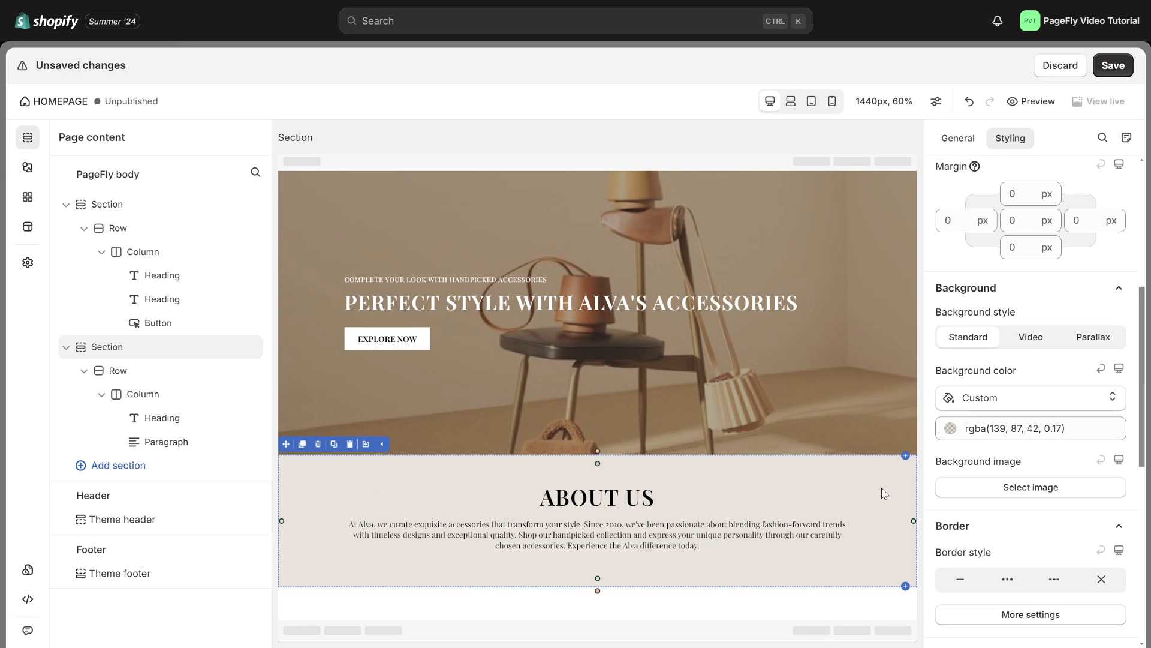
# Set the About Us section's top and bottom padding to 70
pyautogui.scroll(3, 1072, 367)
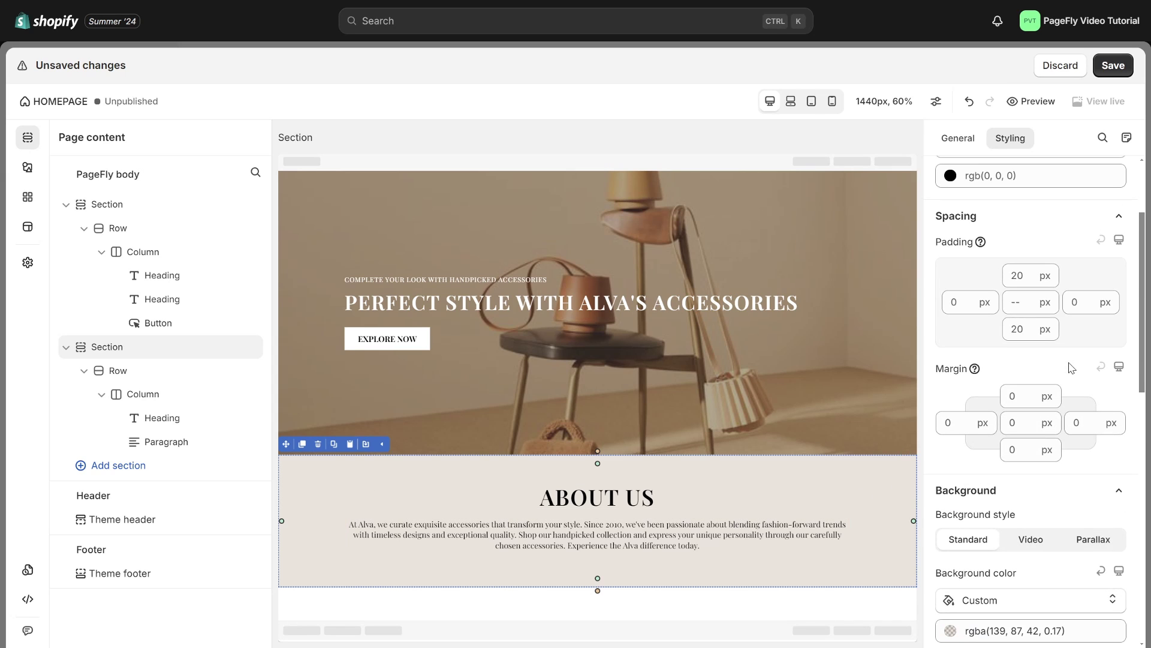
pyautogui.doubleClick(1013, 275)
pyautogui.write('70')
pyautogui.doubleClick(1019, 329)
pyautogui.write('70')
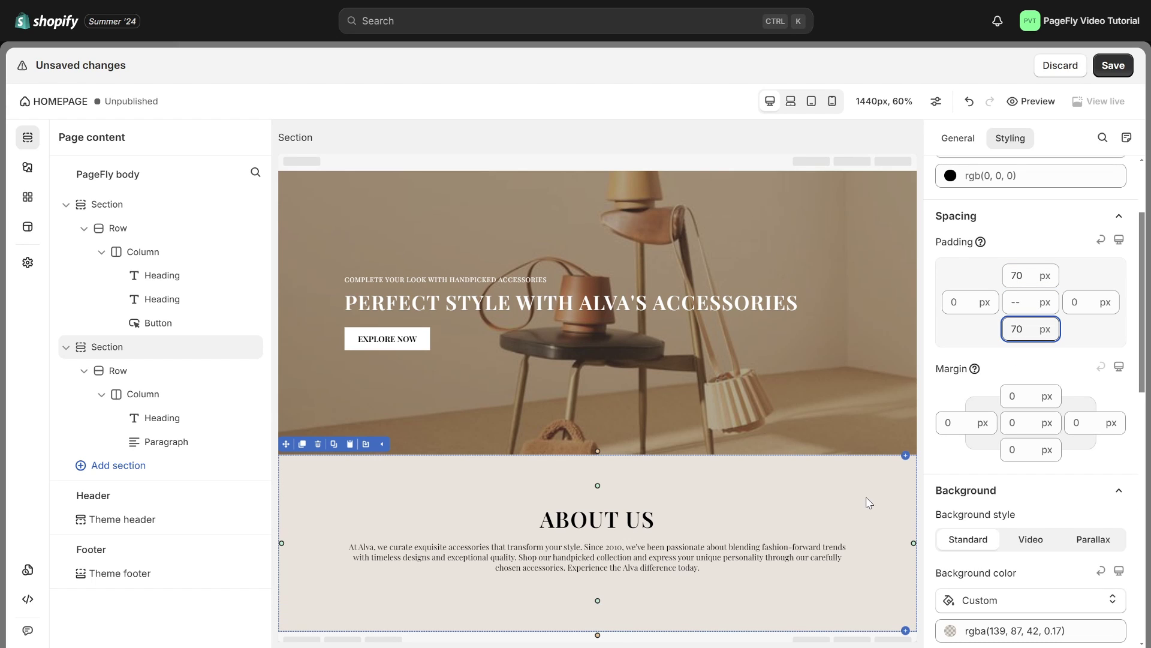
# Give the About Us row a 41%-opaque white background
pyautogui.click(853, 504)
pyautogui.scroll(-5, 1019, 473)
pyautogui.click(1009, 475)
pyautogui.click(1039, 440)
pyautogui.moveTo(1123, 318); pyautogui.dragTo(1126, 292)
pyautogui.click(1138, 471)
pyautogui.click(899, 545)
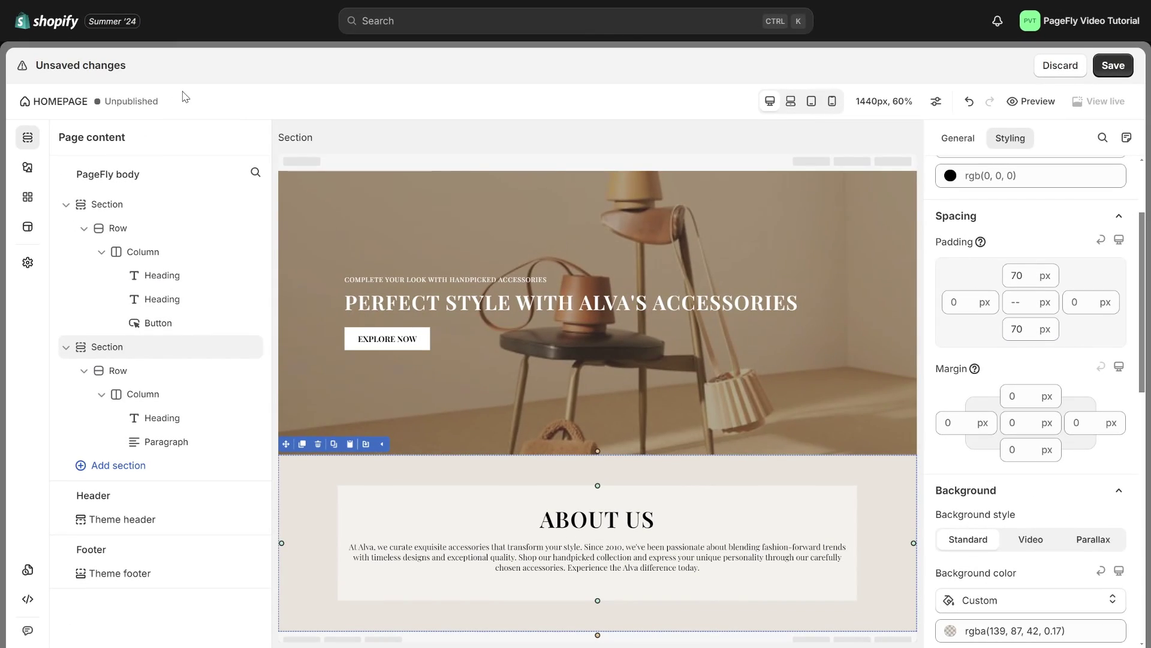
# Add a Shopify Collection list carousel below the About Us section
pyautogui.click(27, 167)
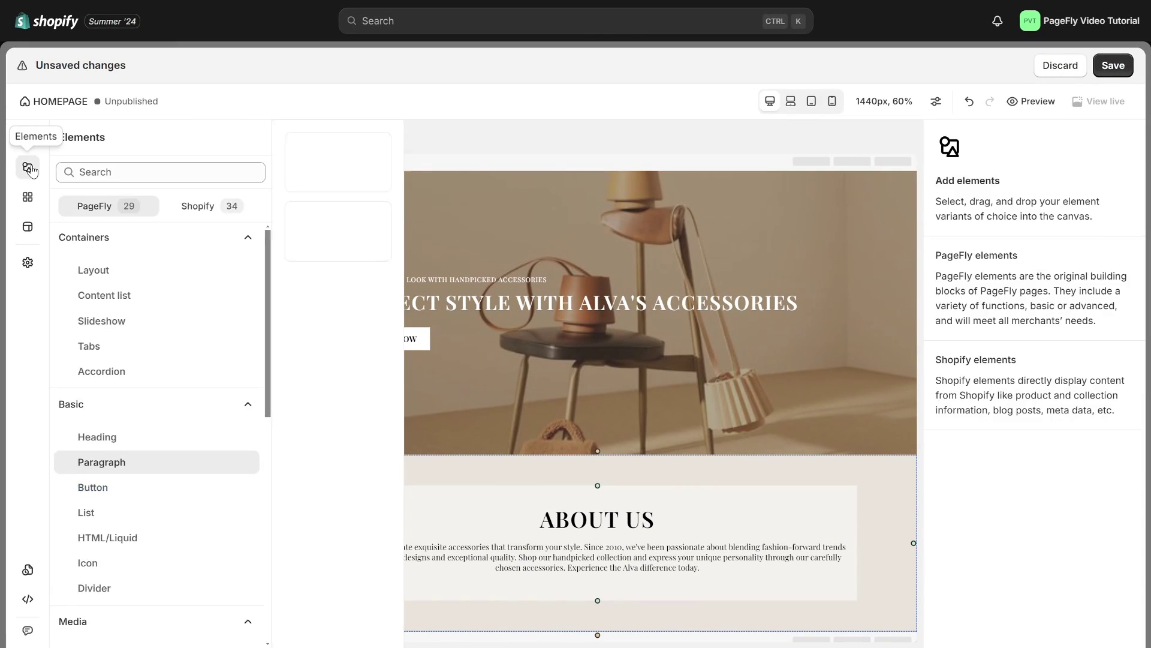
pyautogui.click(219, 215)
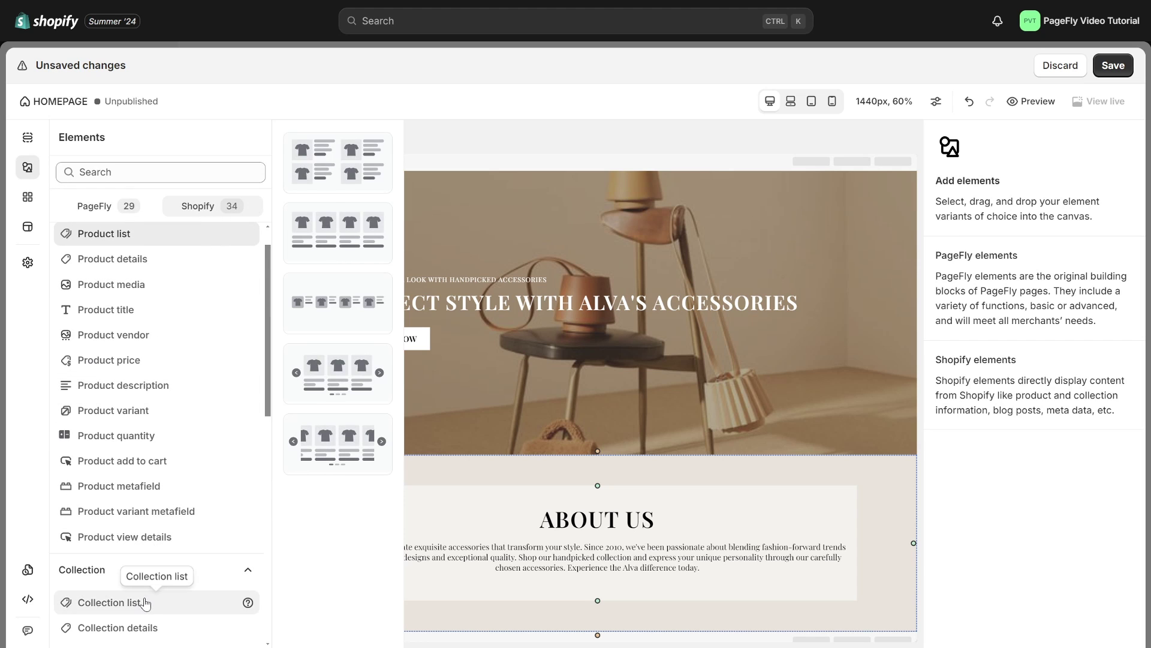
pyautogui.click(243, 603)
pyautogui.moveTo(353, 228); pyautogui.dragTo(501, 624)
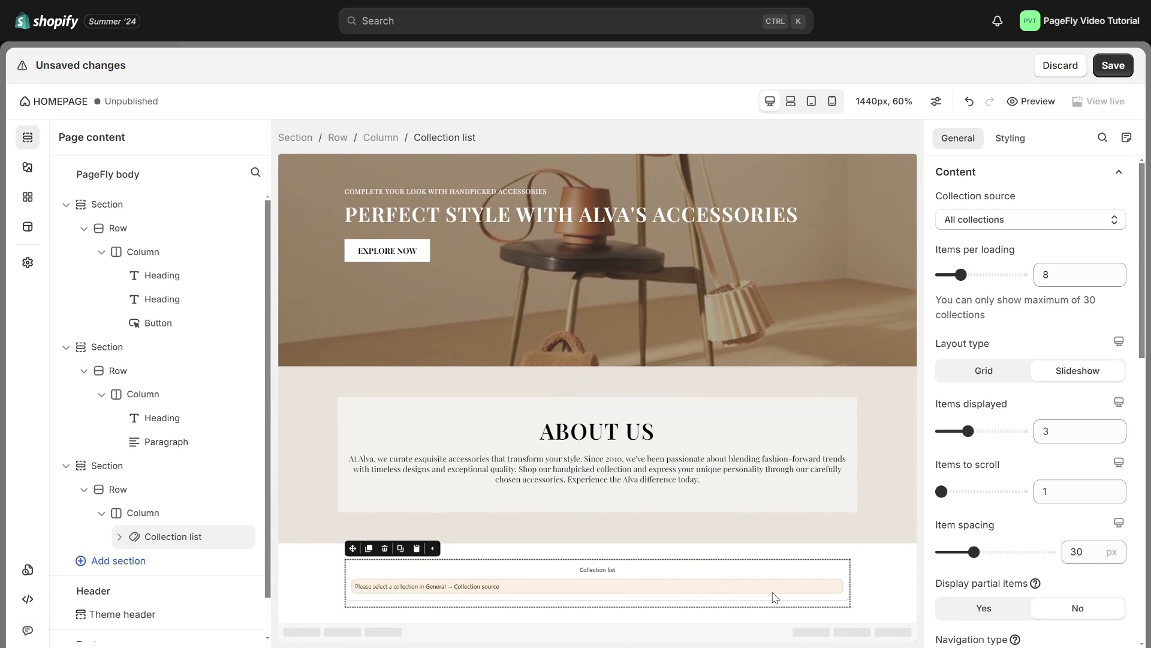
pyautogui.scroll(-2, 774, 597)
pyautogui.scroll(-2, 774, 597)
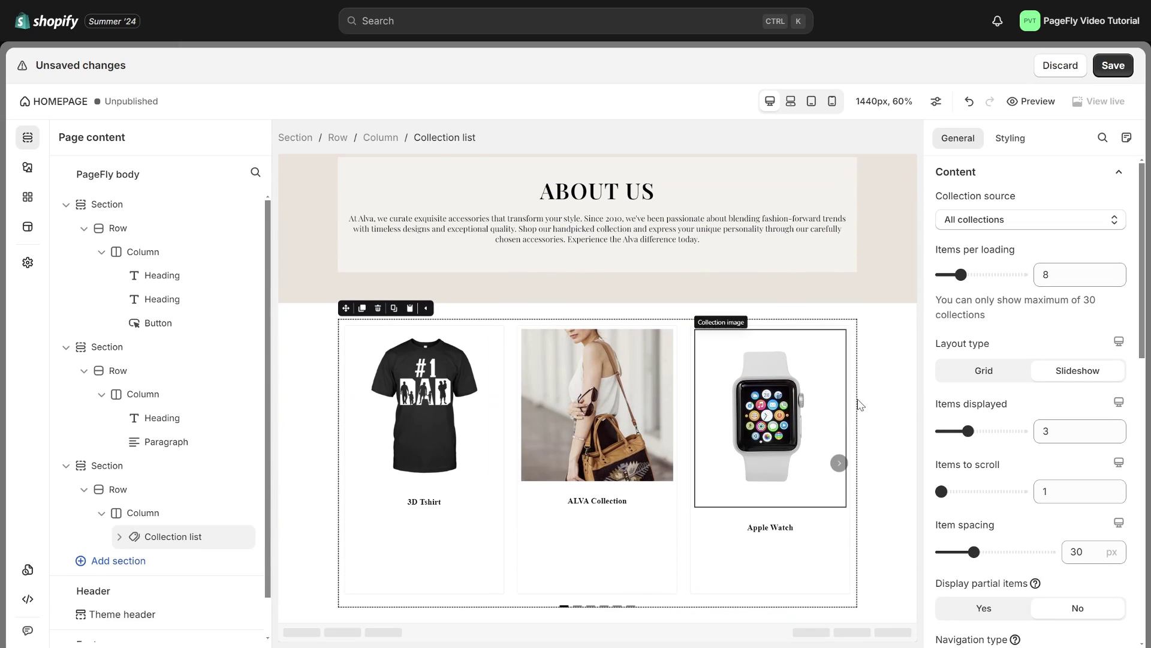
# Use custom collections ALVA Collection, Hat Trend and Sunglasses Selection as the source
pyautogui.click(1004, 221)
pyautogui.click(1037, 279)
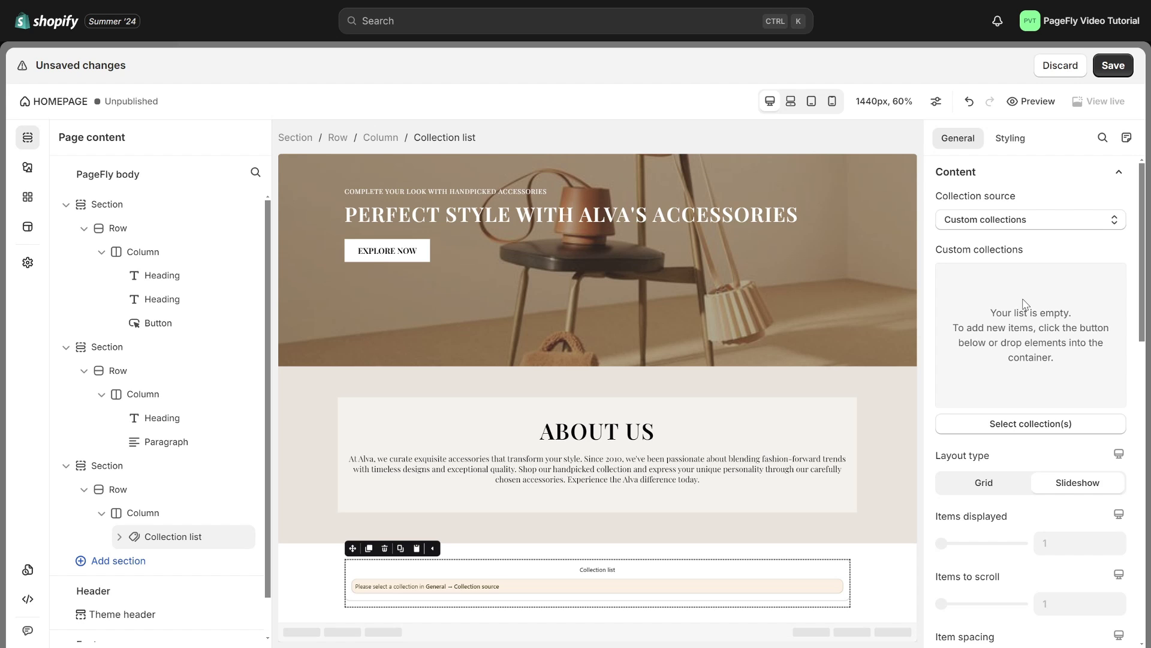
pyautogui.click(1008, 427)
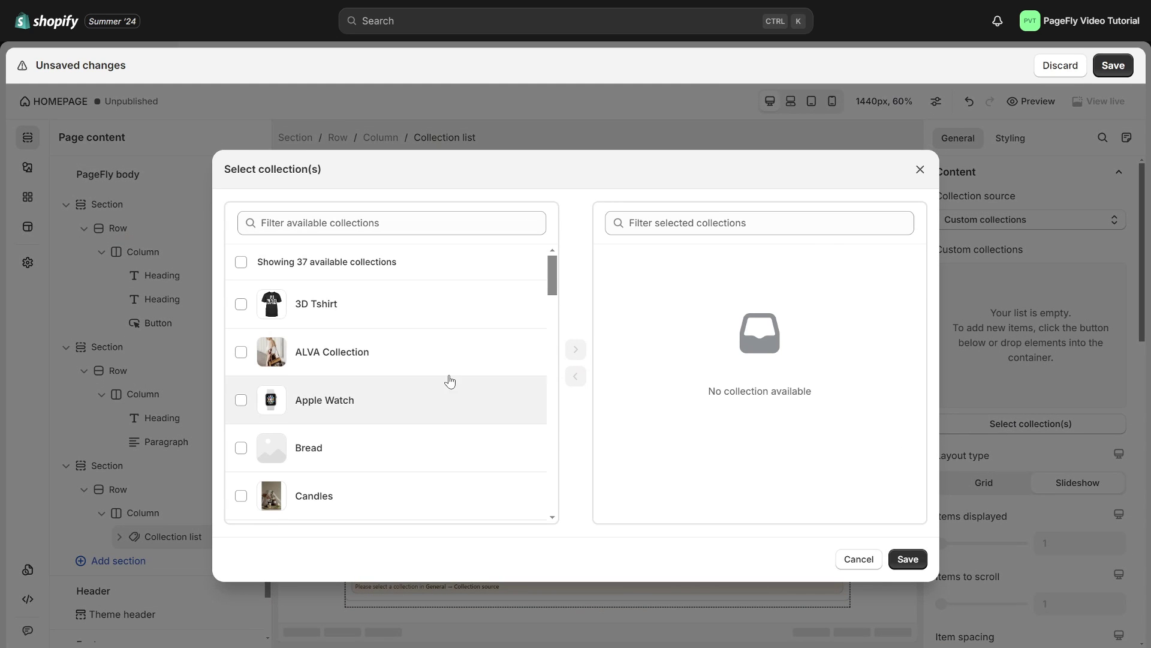
pyautogui.click(415, 367)
pyautogui.scroll(-1, 416, 367)
pyautogui.scroll(-12, 416, 367)
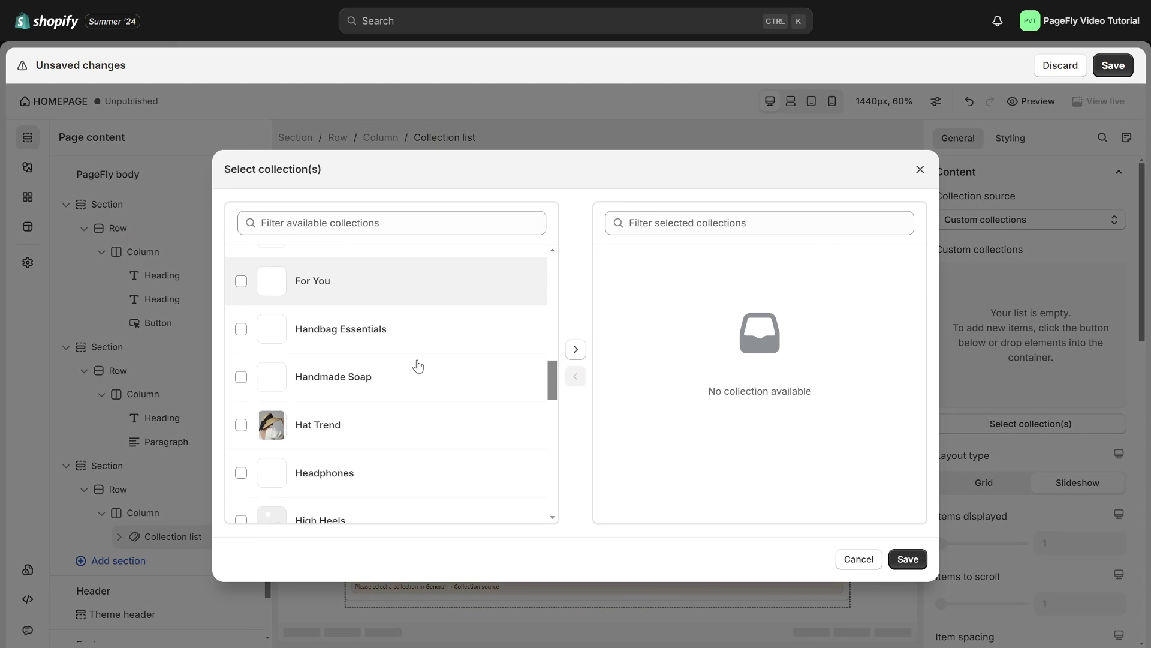
pyautogui.scroll(-13, 427, 414)
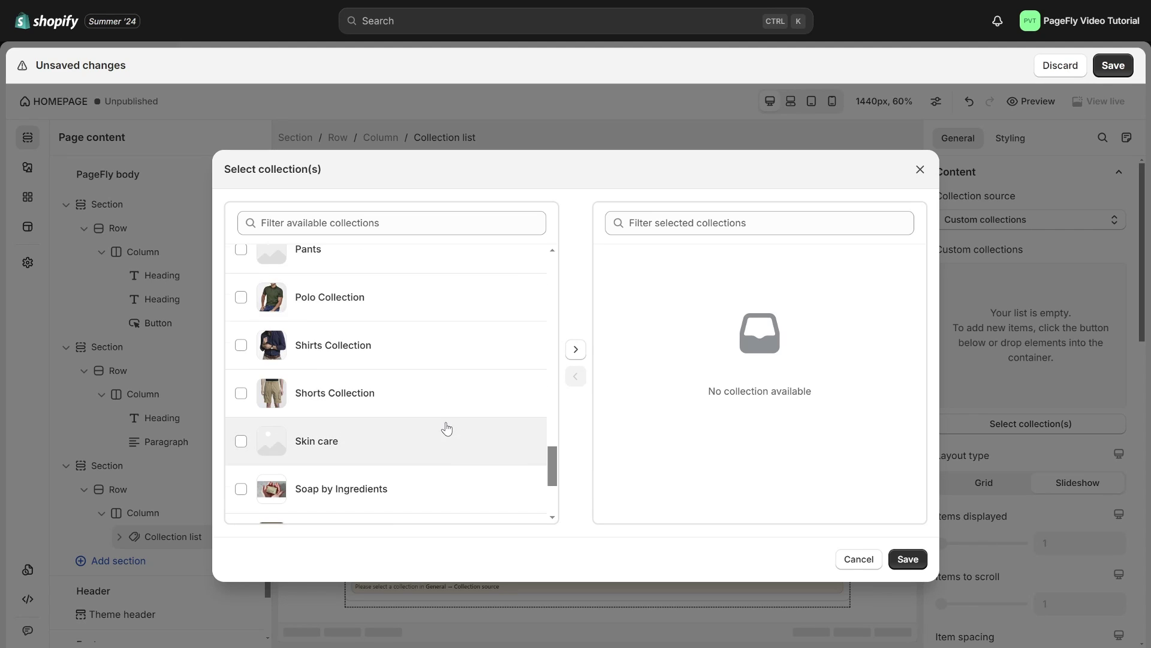
pyautogui.click(575, 350)
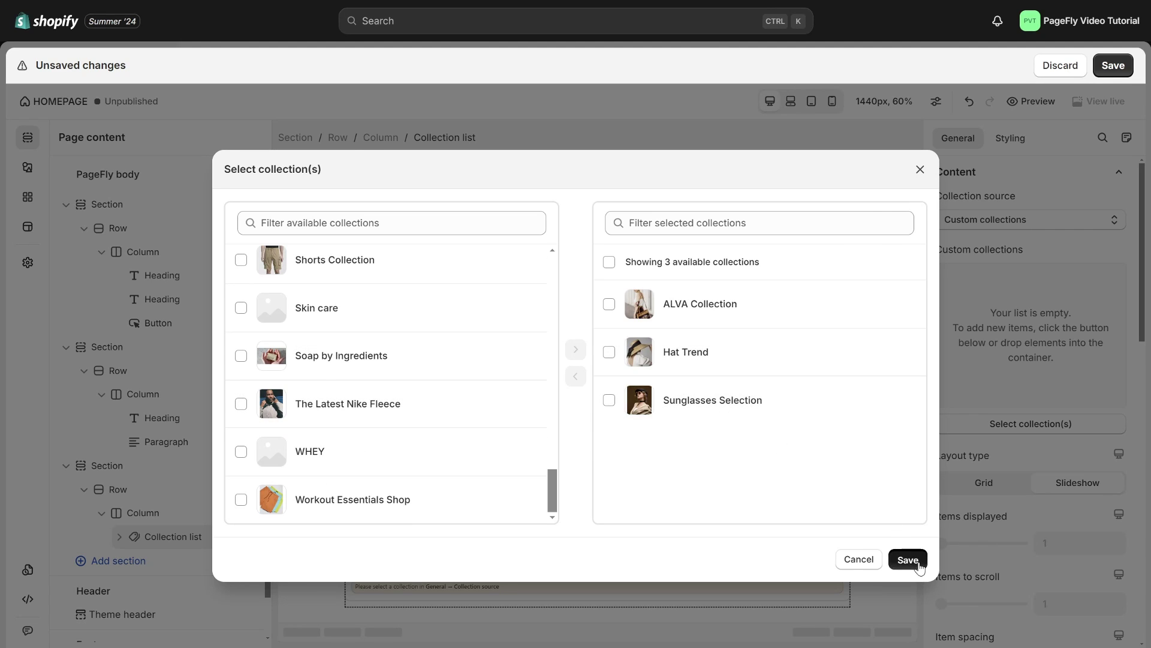
pyautogui.click(908, 559)
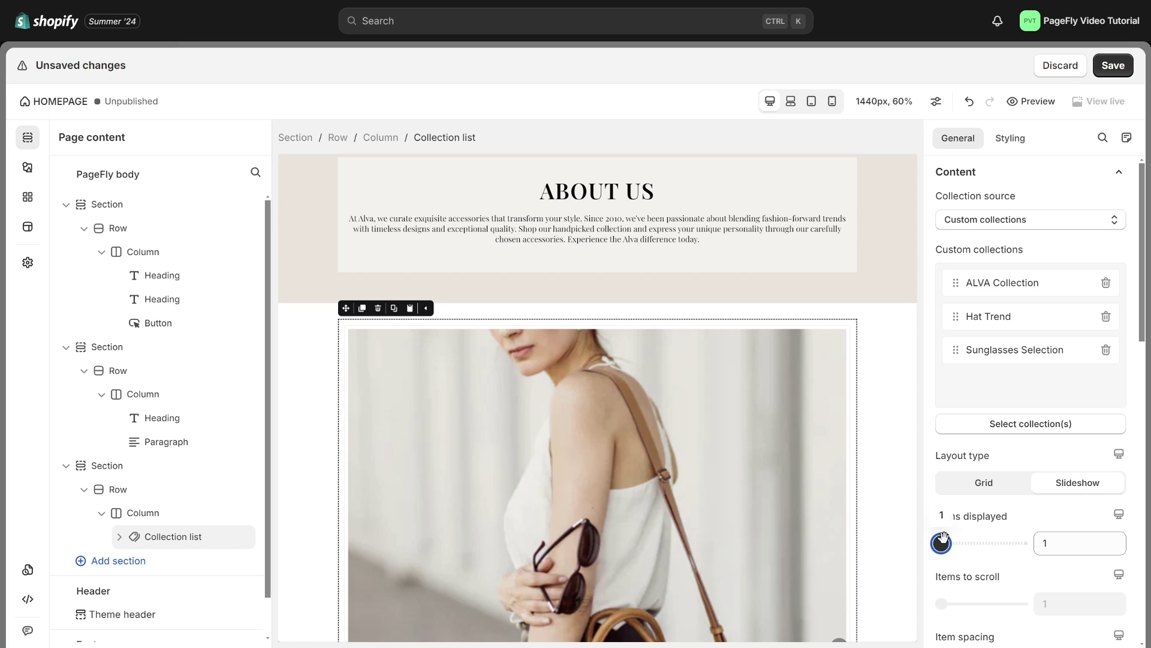
# Switch to a Grid layout with 3 items per row and Square image ratio
pyautogui.moveTo(949, 536); pyautogui.dragTo(1023, 543)
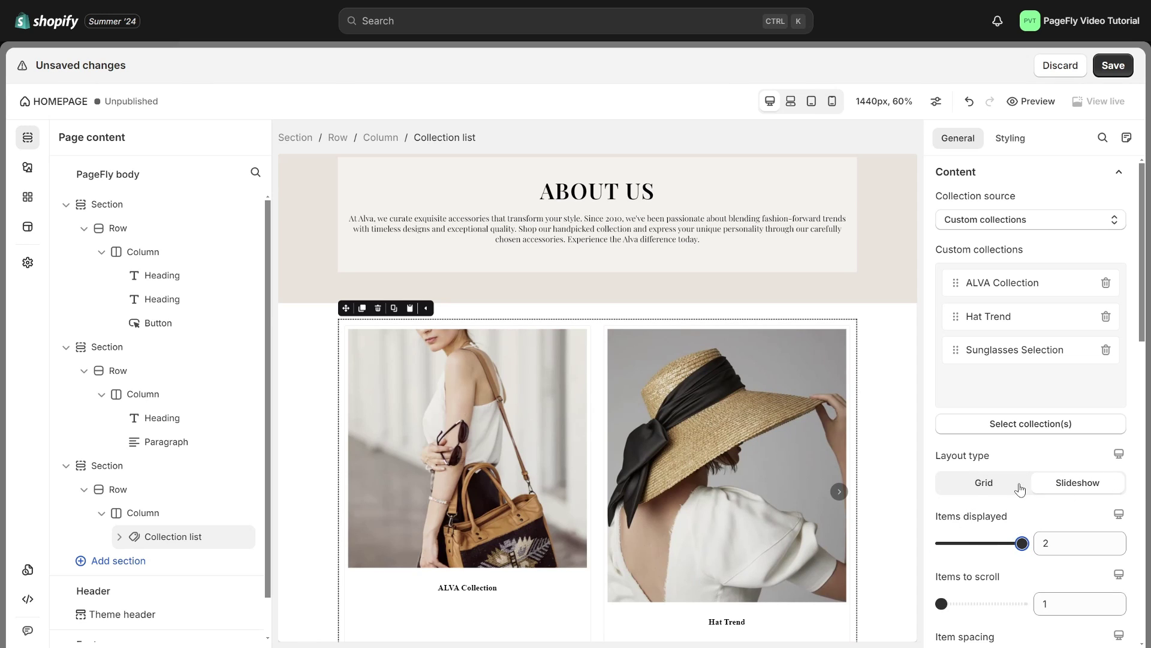
pyautogui.click(981, 484)
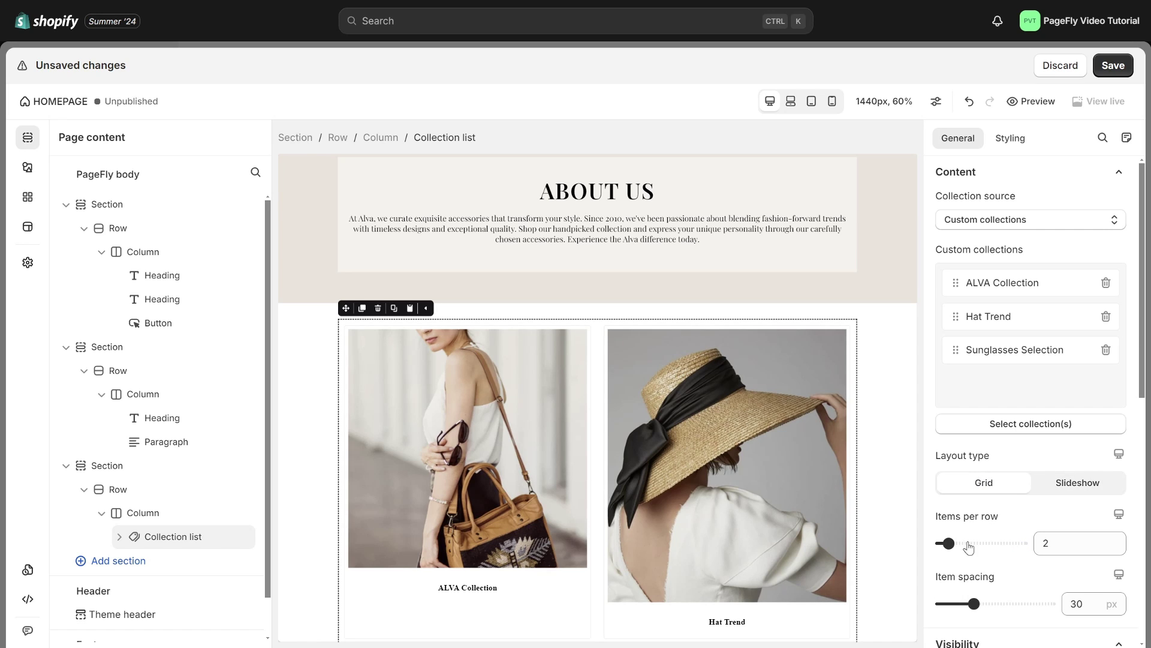
pyautogui.moveTo(959, 535); pyautogui.dragTo(957, 536)
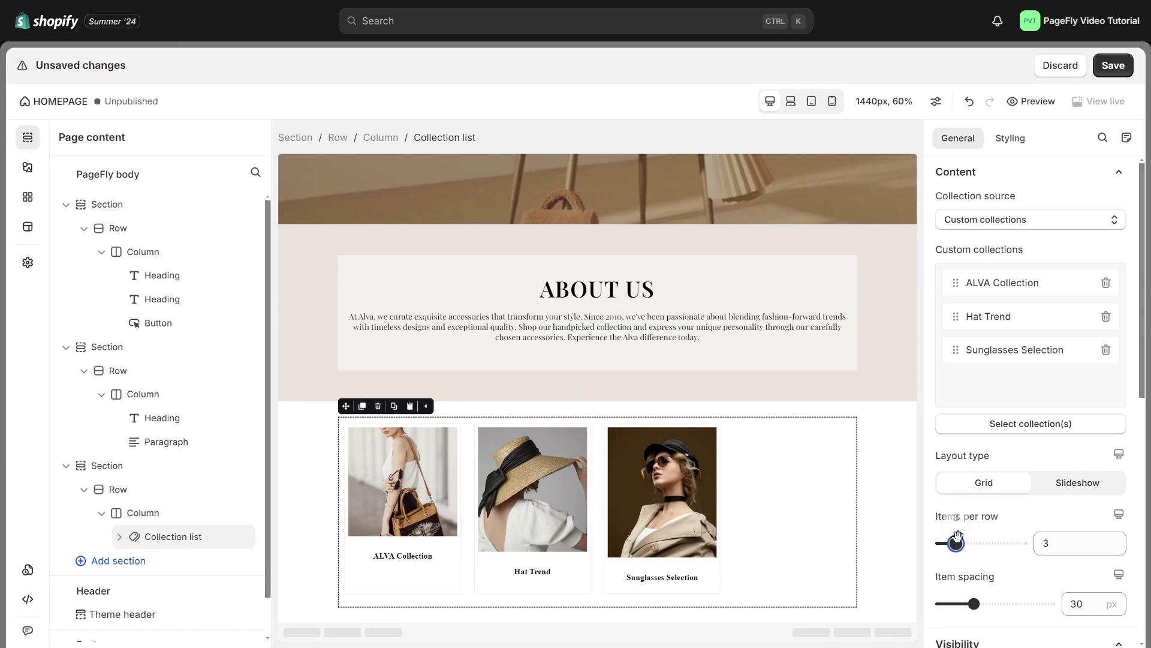
pyautogui.click(782, 452)
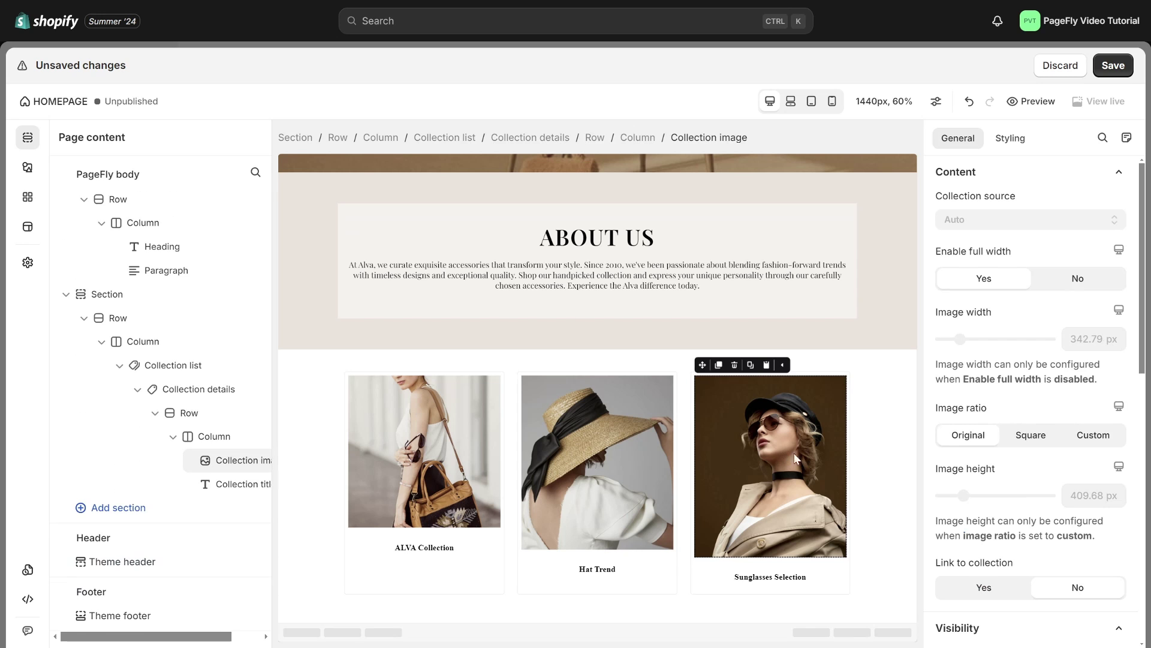
pyautogui.click(1025, 442)
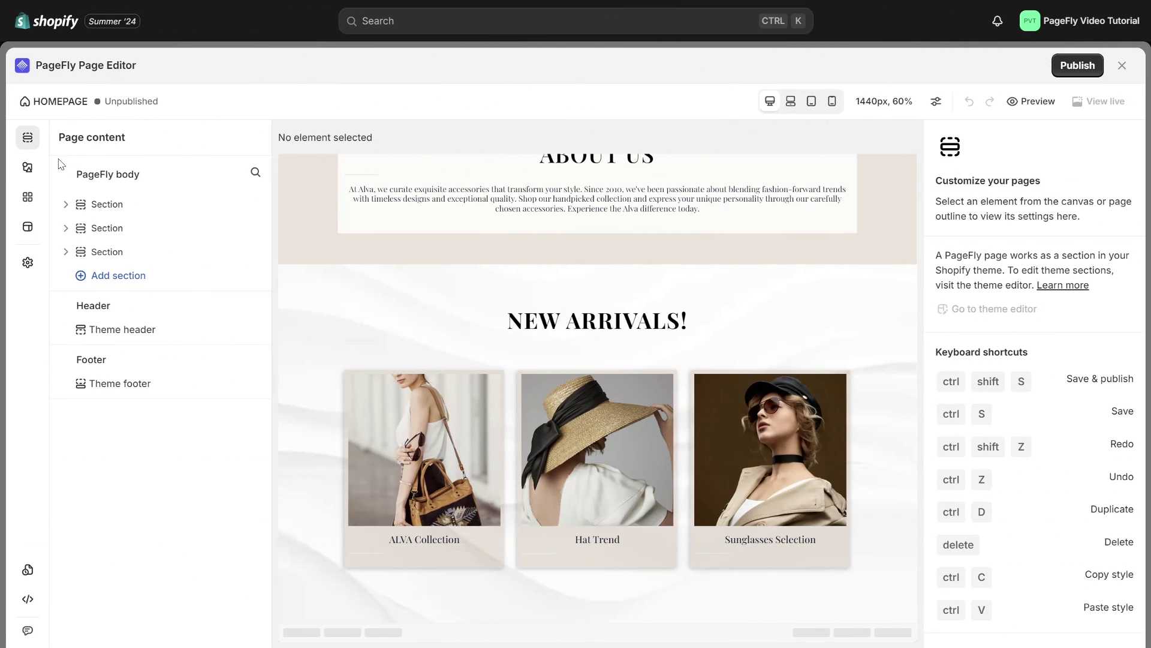
# Drag the 1/3-1/3-1/3 Layout below the New Arrivals section
pyautogui.click(28, 167)
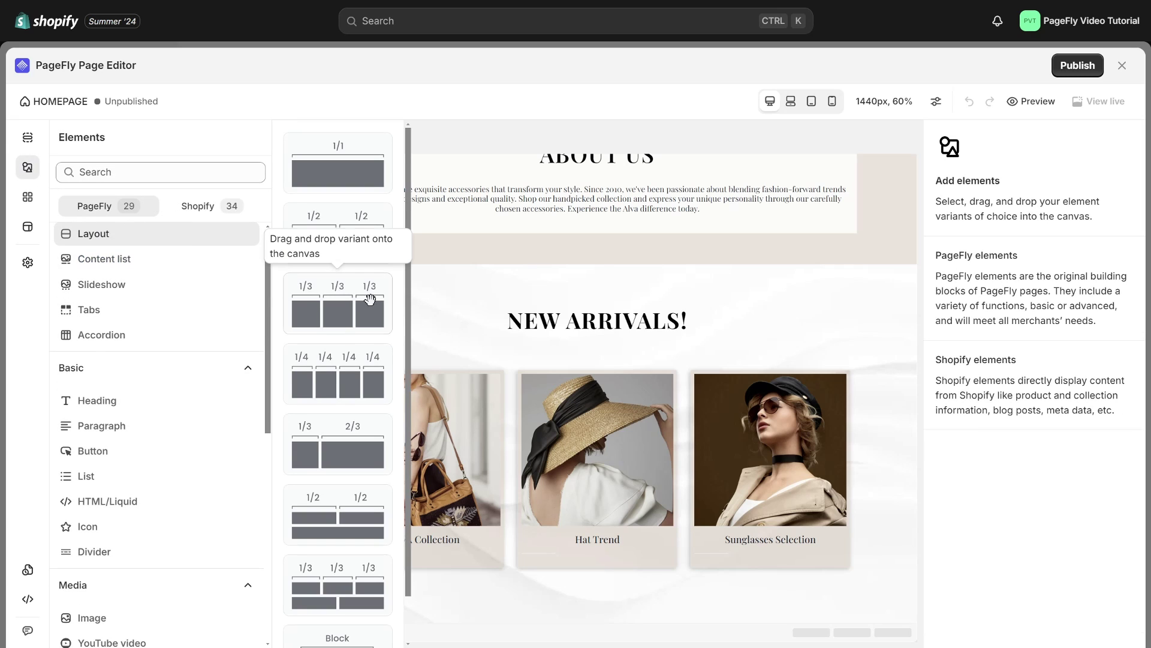
pyautogui.moveTo(345, 298); pyautogui.dragTo(471, 622)
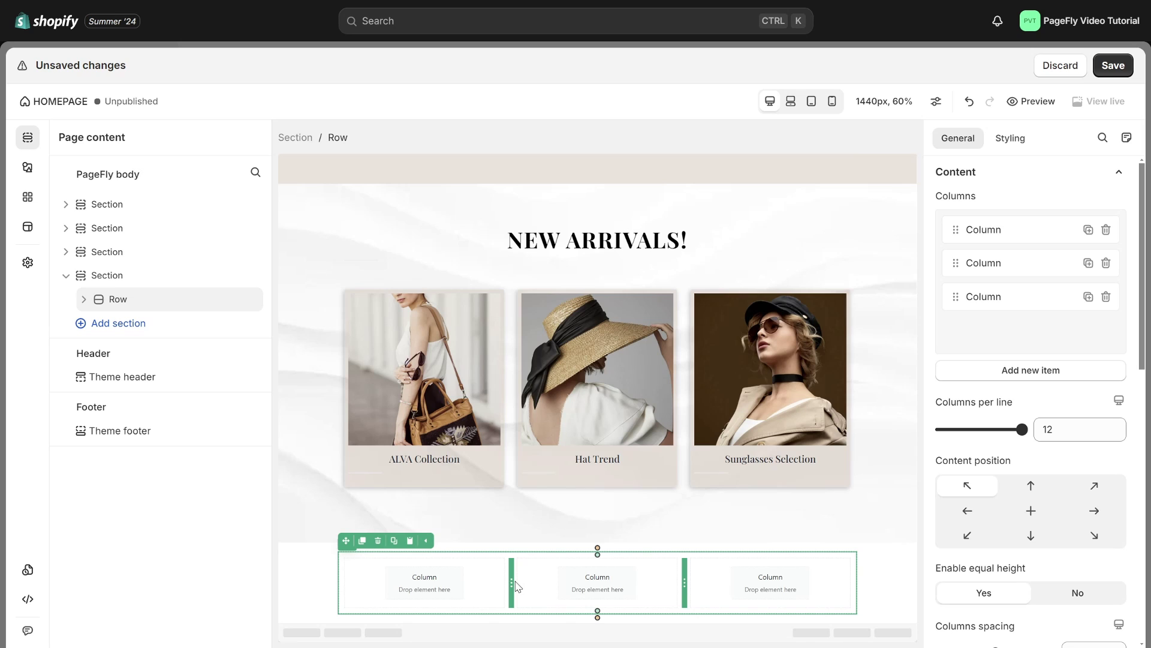
# Place an Image in the first column showing the sunglasses picture
pyautogui.click(463, 590)
pyautogui.click(27, 167)
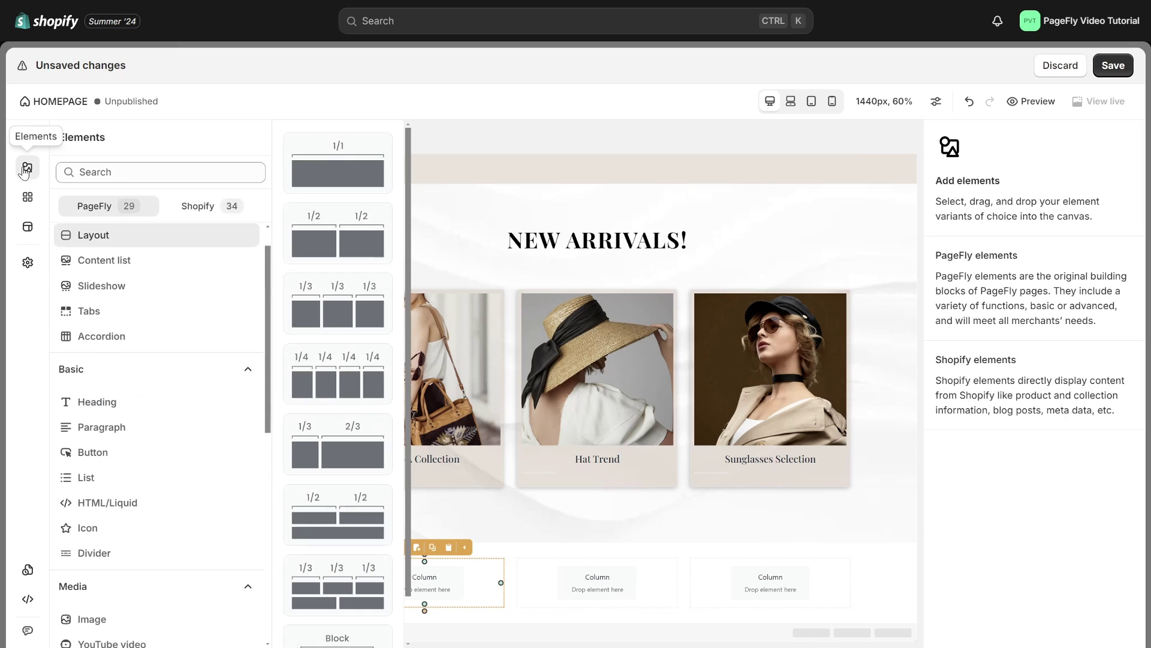
pyautogui.click(146, 617)
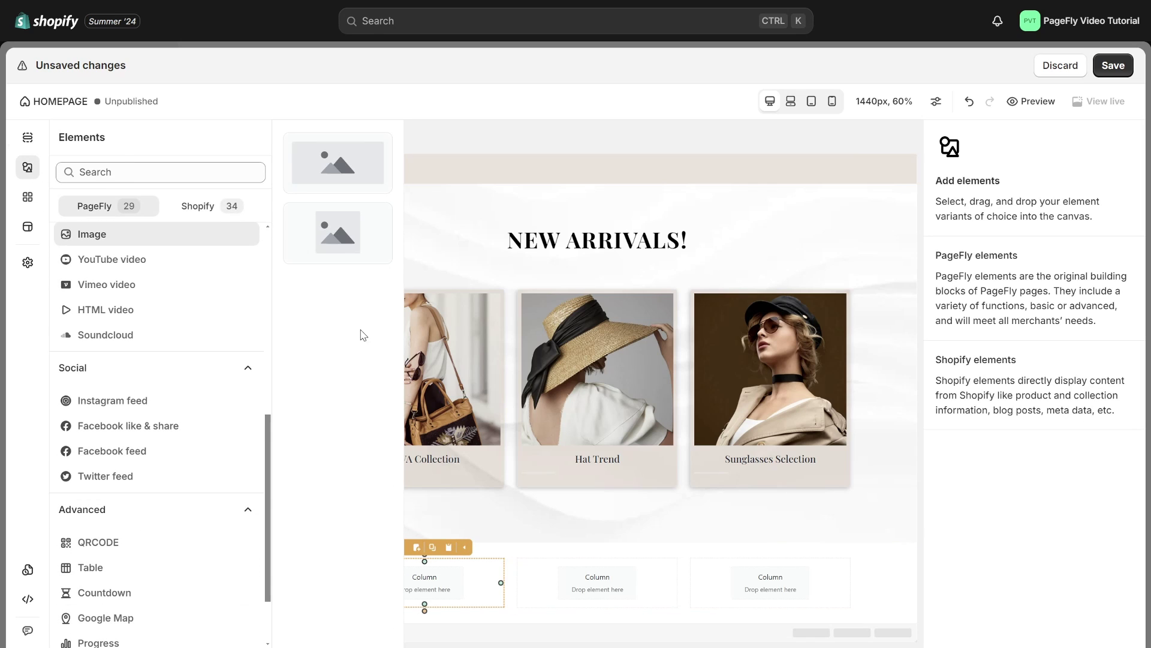
pyautogui.moveTo(324, 161); pyautogui.dragTo(396, 586)
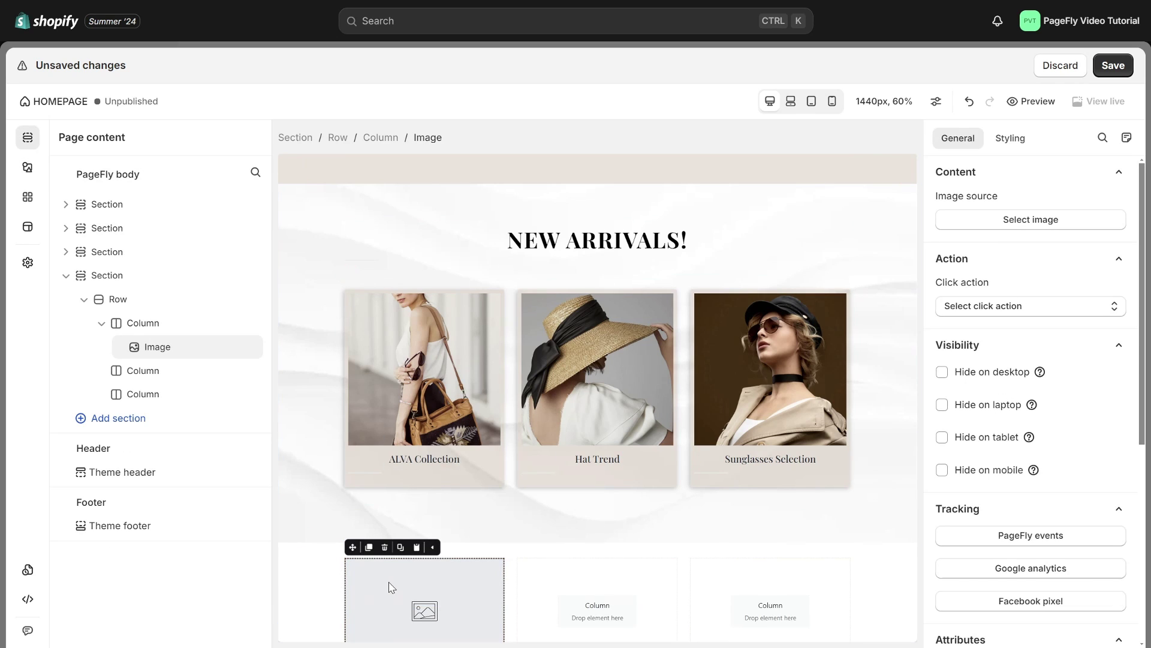
pyautogui.click(1026, 219)
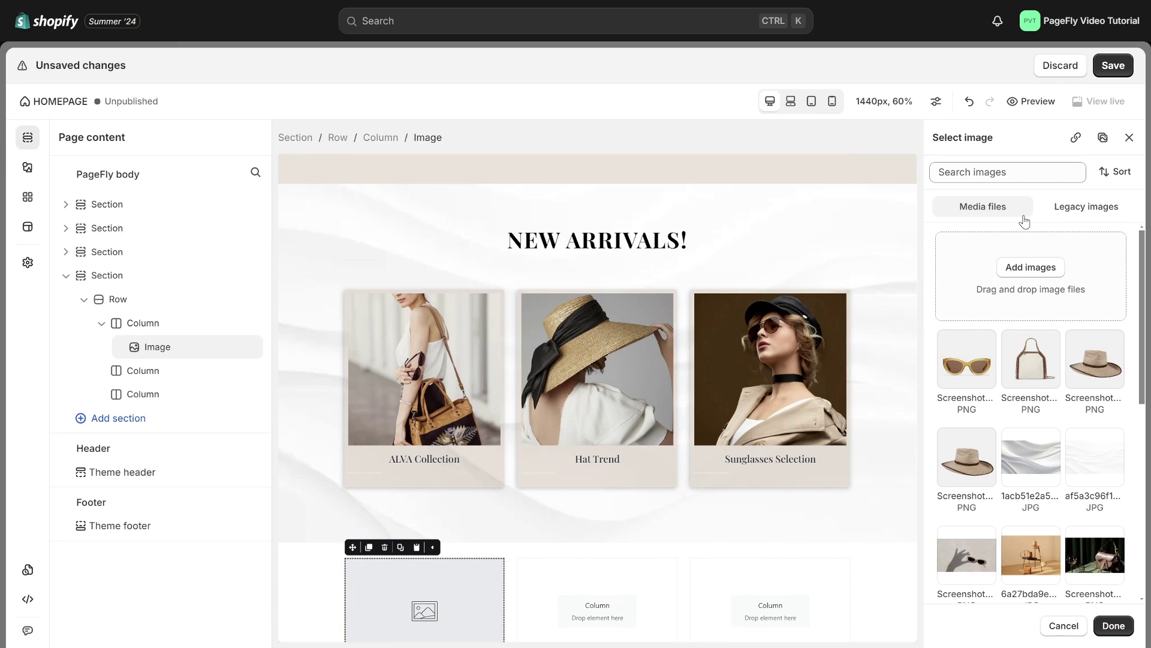
pyautogui.click(990, 351)
pyautogui.click(1113, 626)
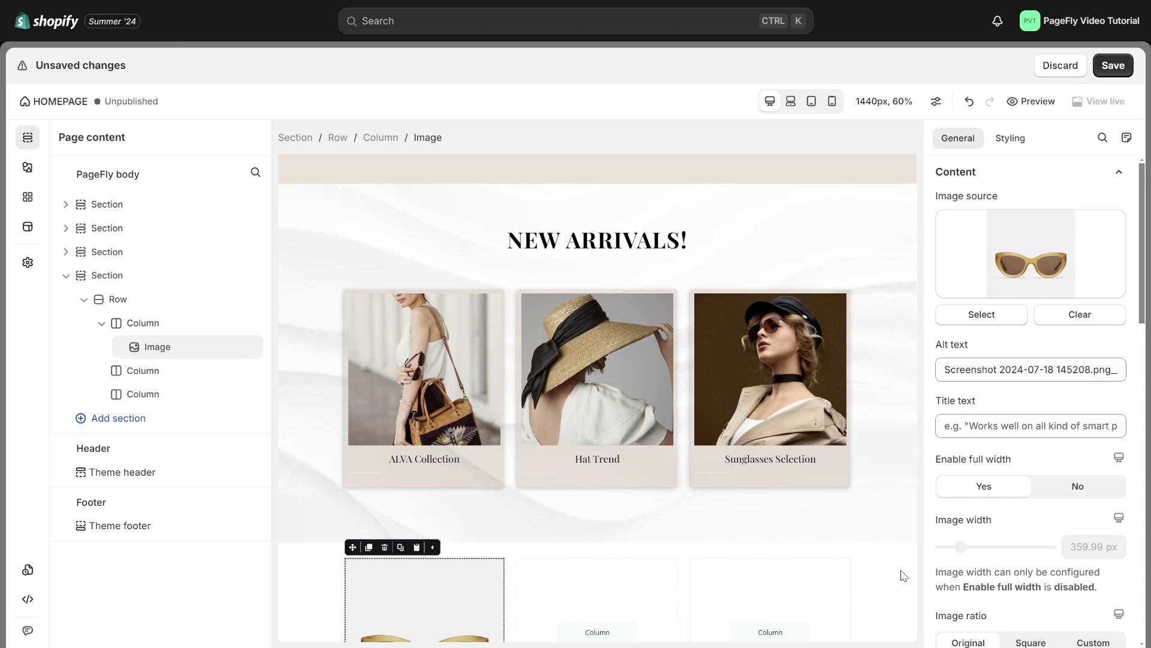
pyautogui.scroll(-1, 626, 551)
pyautogui.scroll(-1, 628, 552)
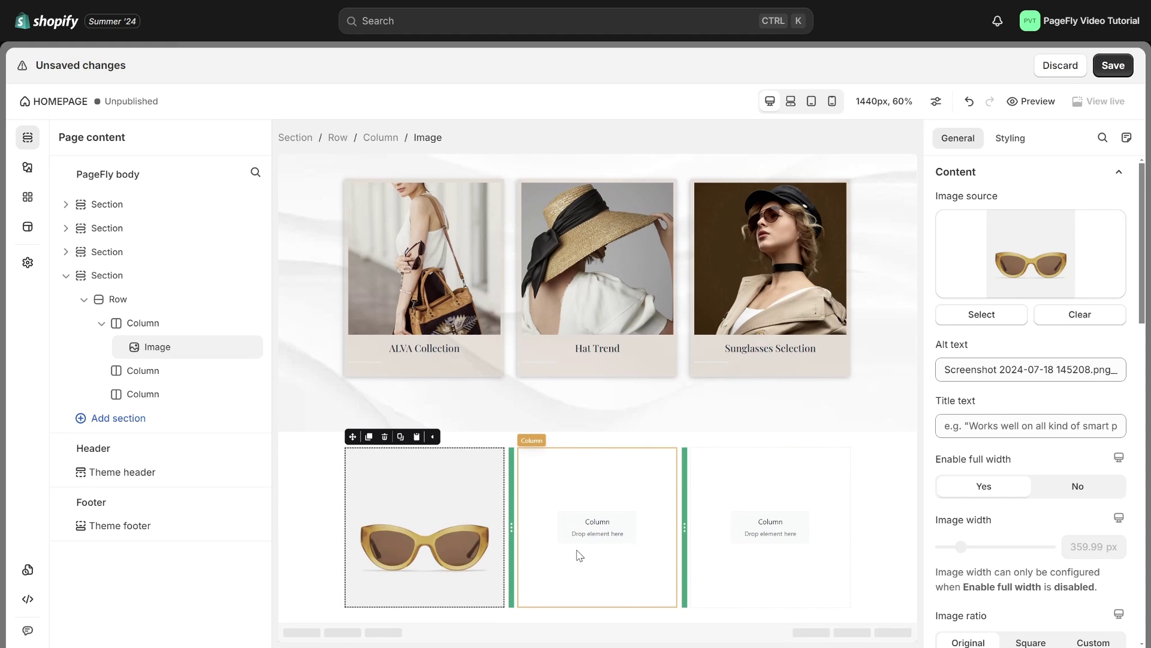
# Add a Heading element to the empty middle column
pyautogui.click(587, 508)
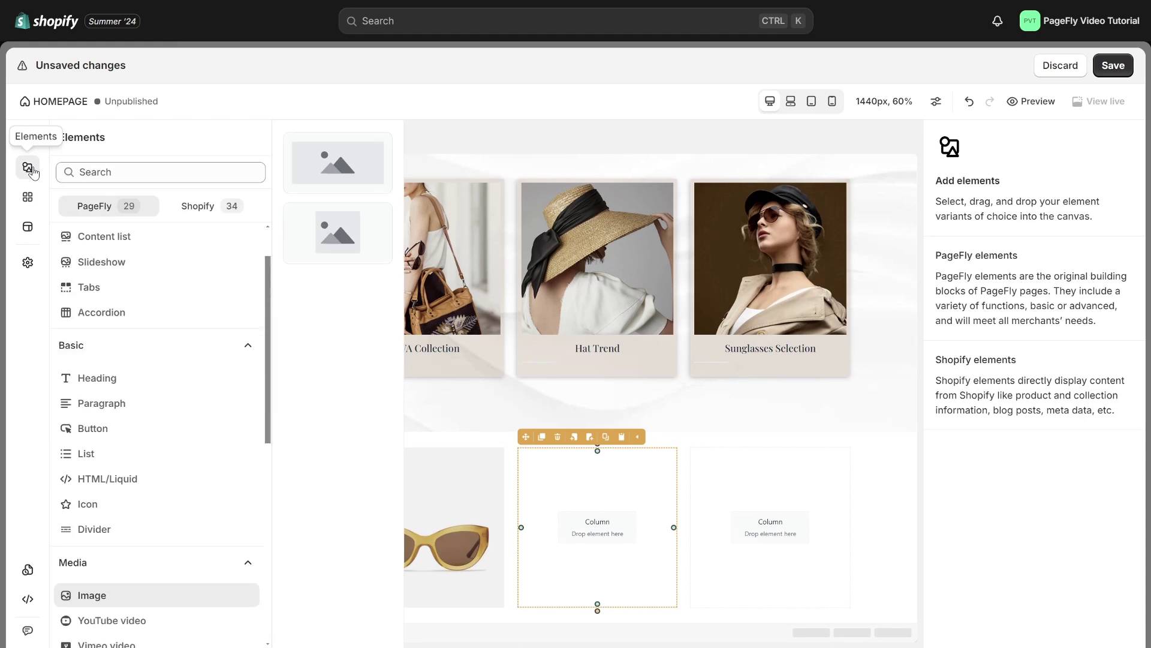
pyautogui.scroll(5, 134, 473)
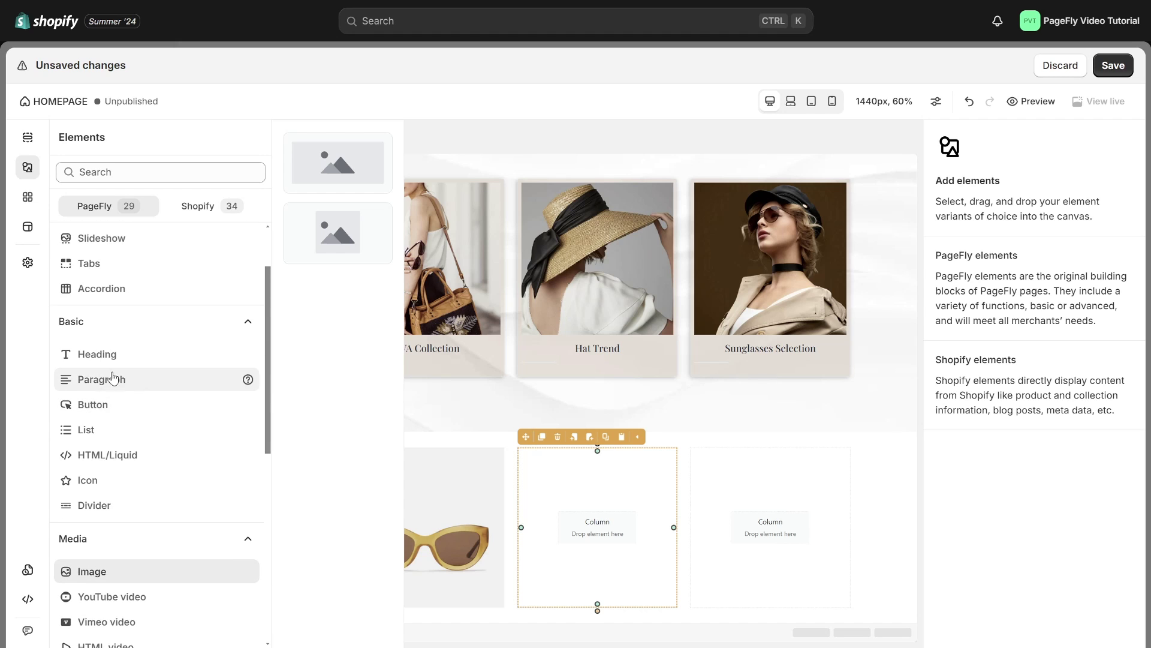
pyautogui.click(111, 364)
pyautogui.moveTo(311, 160); pyautogui.dragTo(544, 504)
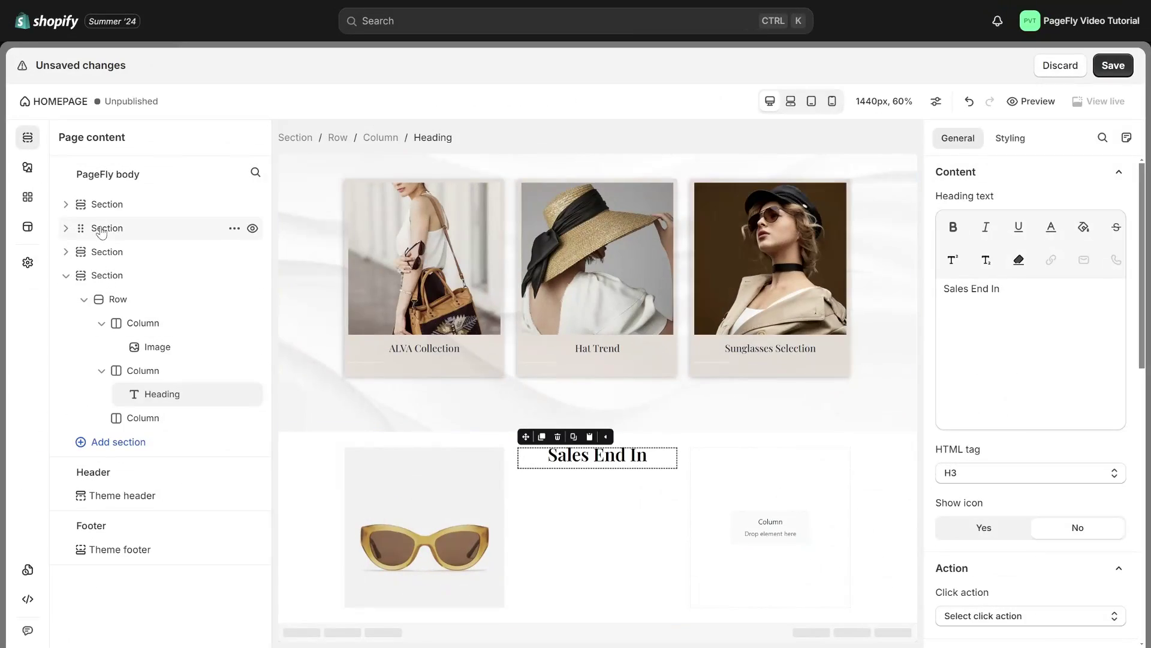
# Add a countdown timer under the heading ending on July 26
pyautogui.click(28, 167)
pyautogui.scroll(-3, 149, 367)
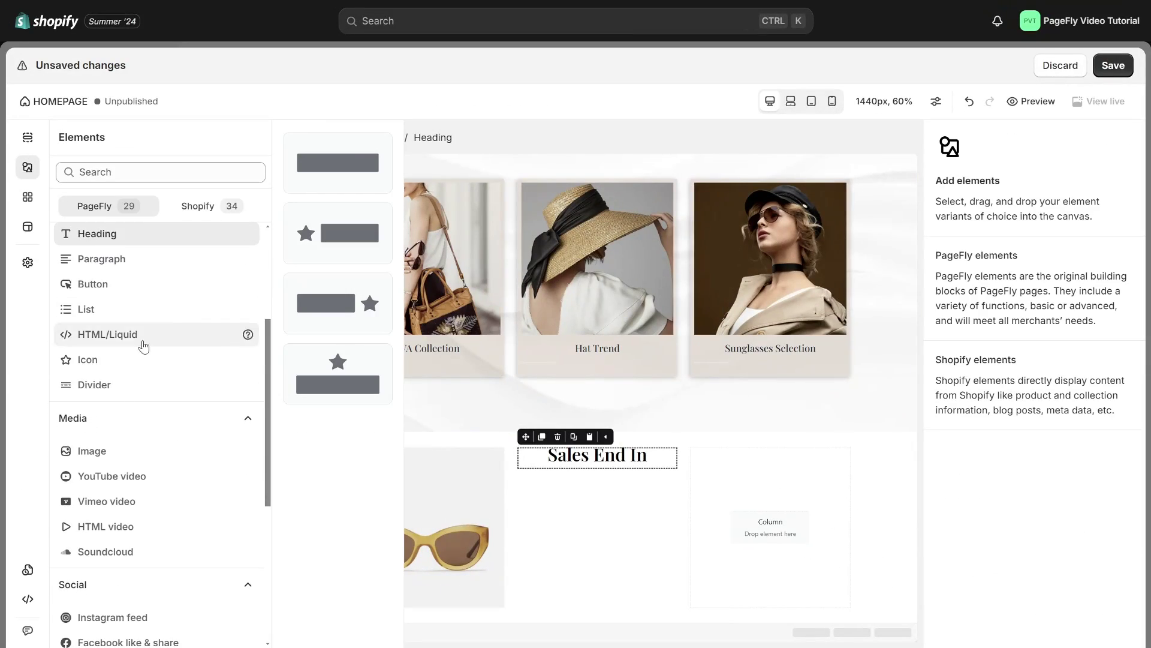
pyautogui.scroll(-5, 148, 367)
pyautogui.click(120, 504)
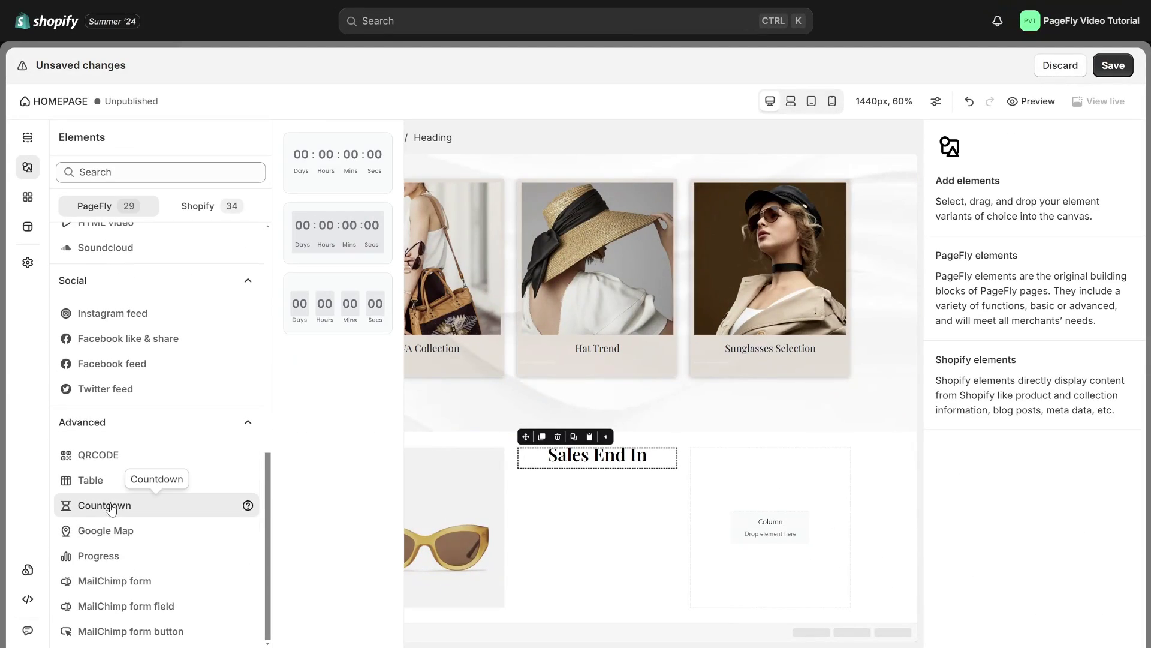
pyautogui.moveTo(323, 165); pyautogui.dragTo(581, 487)
pyautogui.click(1082, 436)
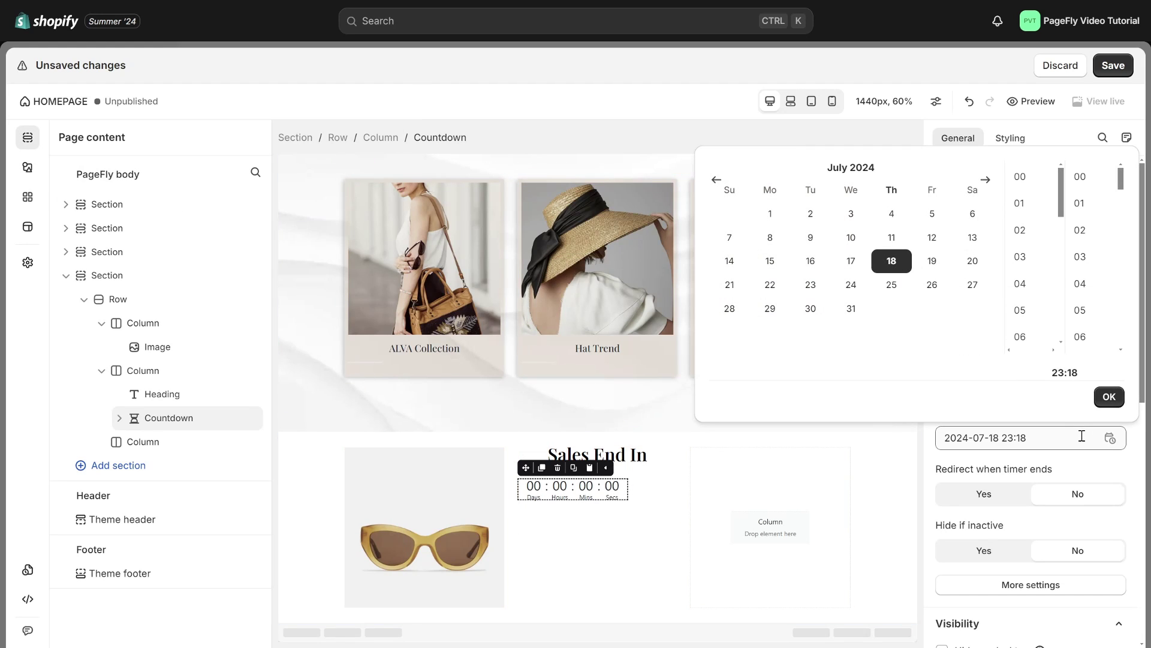
pyautogui.click(932, 286)
pyautogui.click(1111, 398)
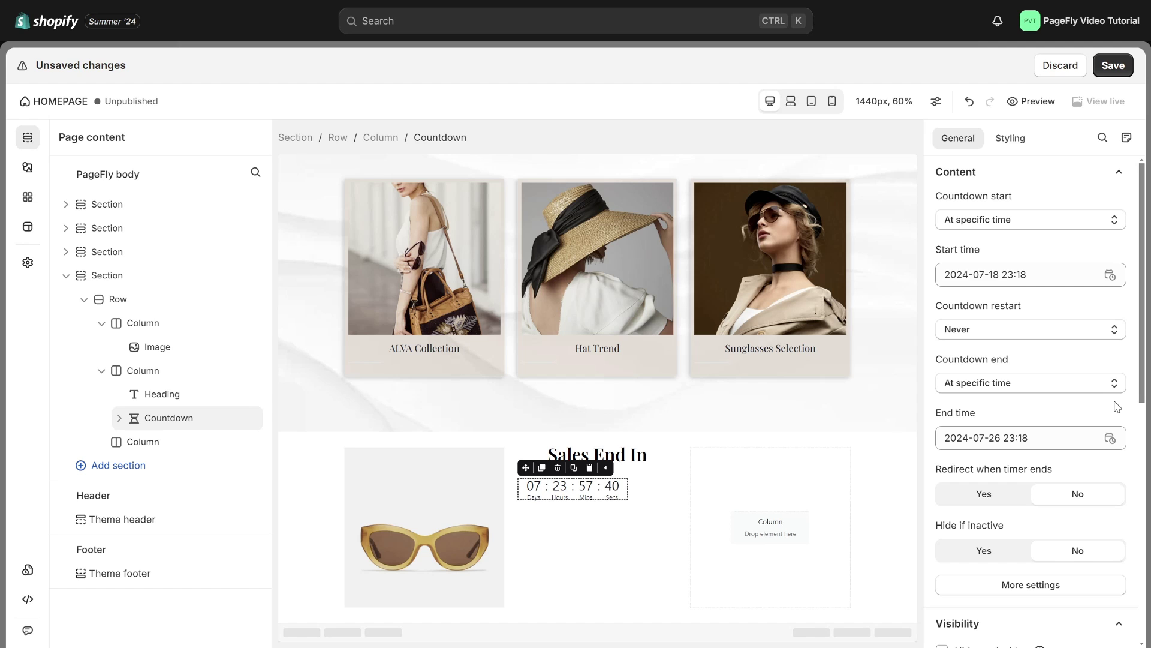
# Add a SHOP NOW button beneath the countdown in the middle column
pyautogui.click(28, 167)
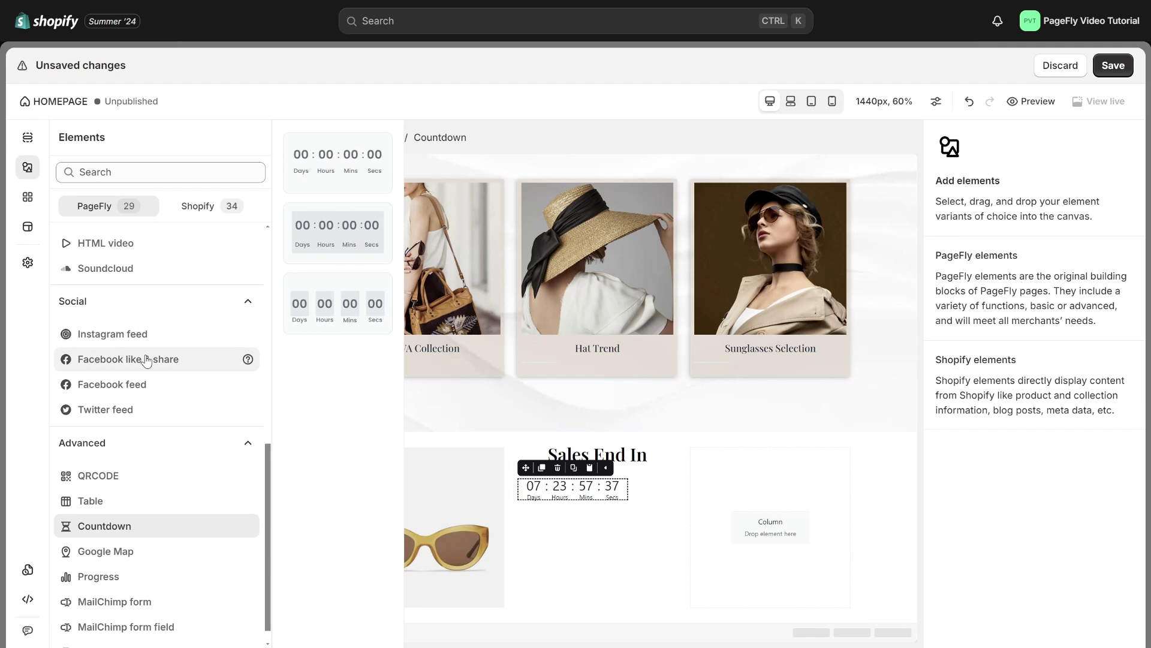
pyautogui.scroll(5, 150, 390)
pyautogui.click(111, 345)
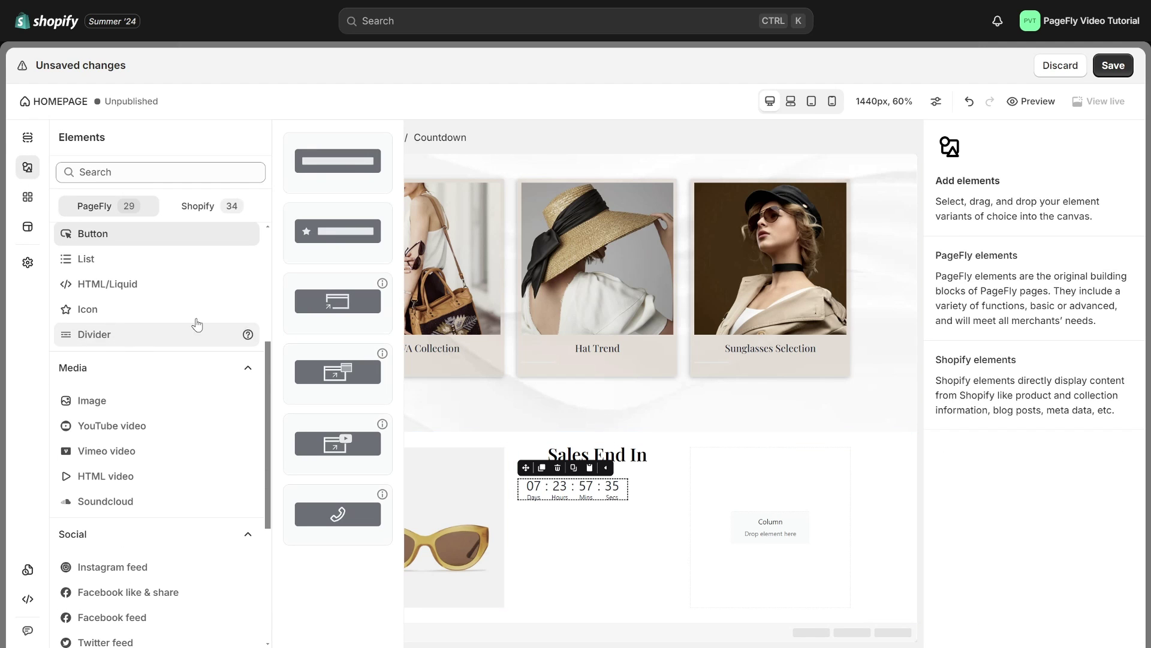
pyautogui.moveTo(338, 161); pyautogui.dragTo(557, 527)
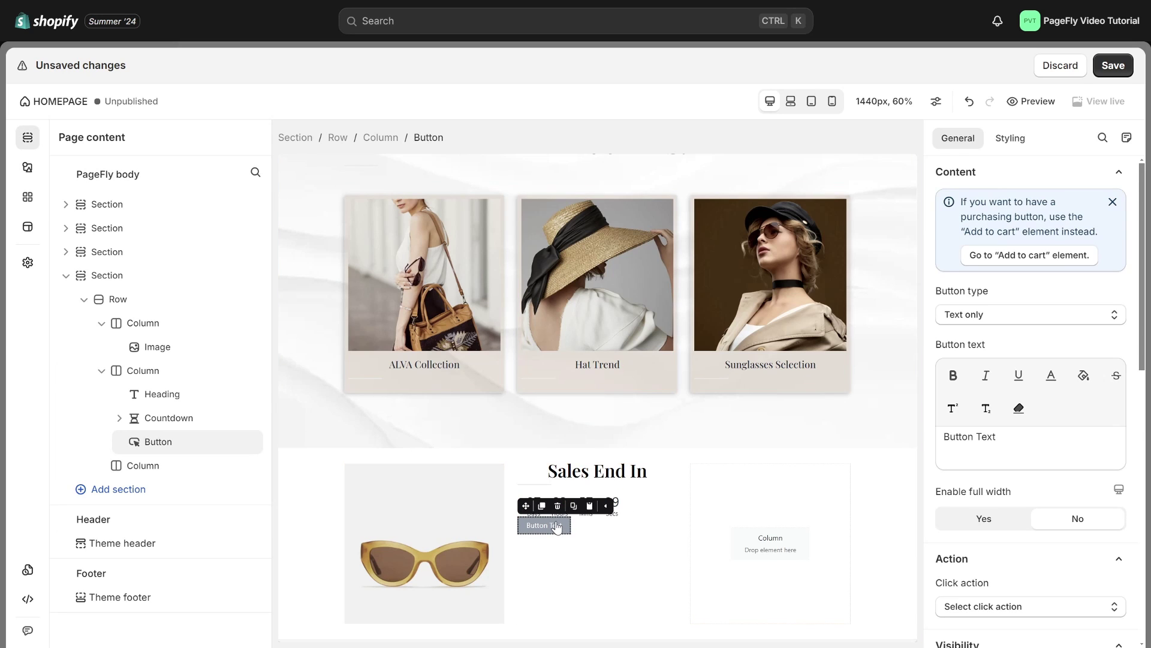
pyautogui.click(628, 571)
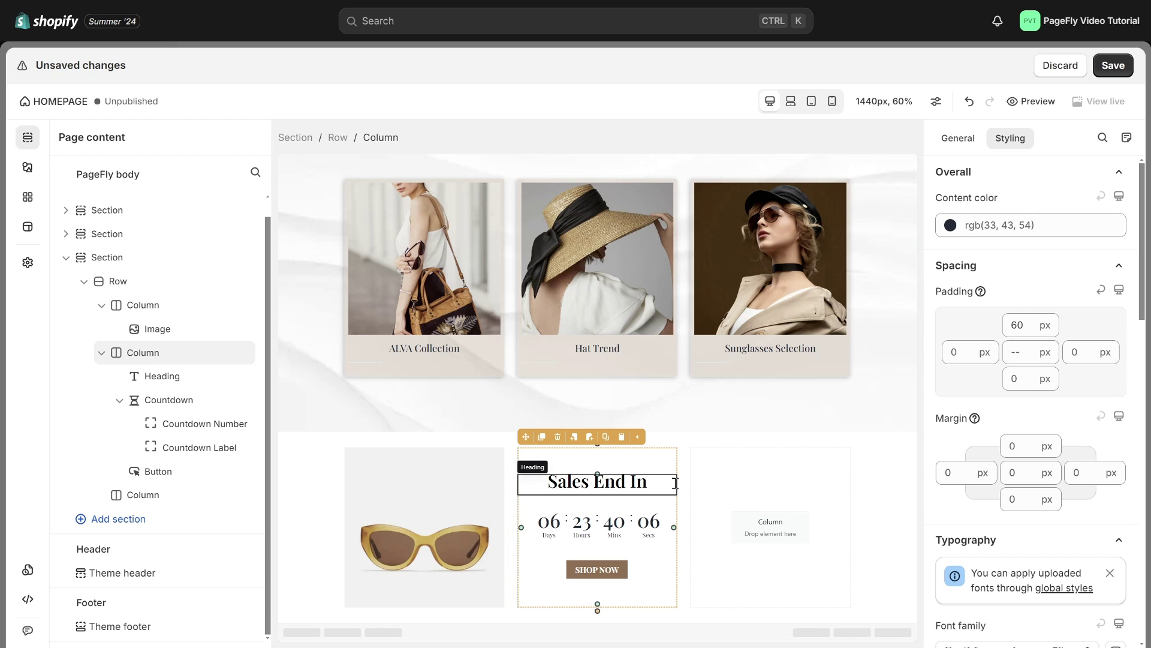
# Duplicate the sunglasses column, move the copy to the row's end, and delete the empty column
pyautogui.click(728, 480)
pyautogui.click(961, 144)
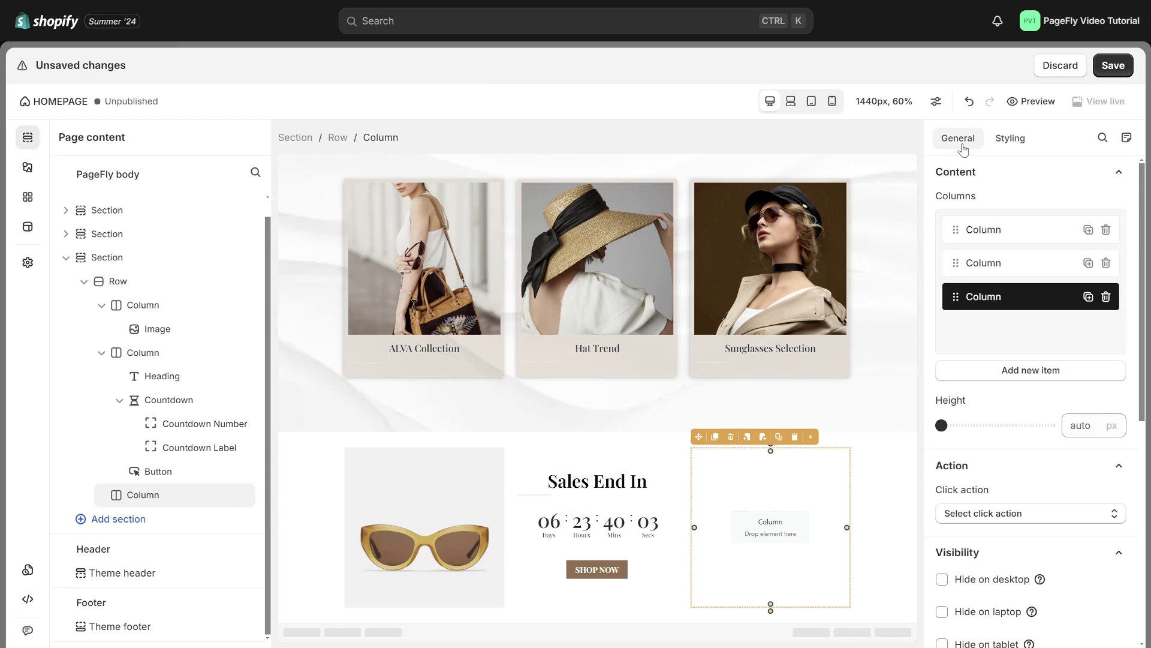
pyautogui.click(1020, 234)
pyautogui.click(1088, 231)
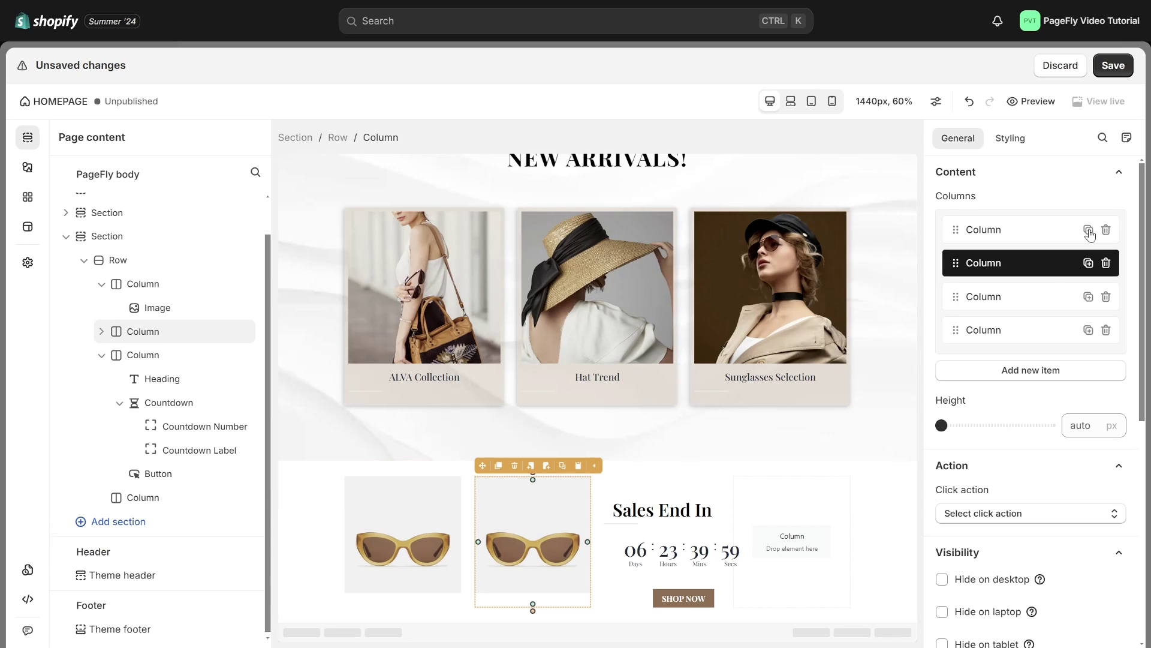
pyautogui.moveTo(988, 275); pyautogui.dragTo(950, 345)
pyautogui.click(1024, 305)
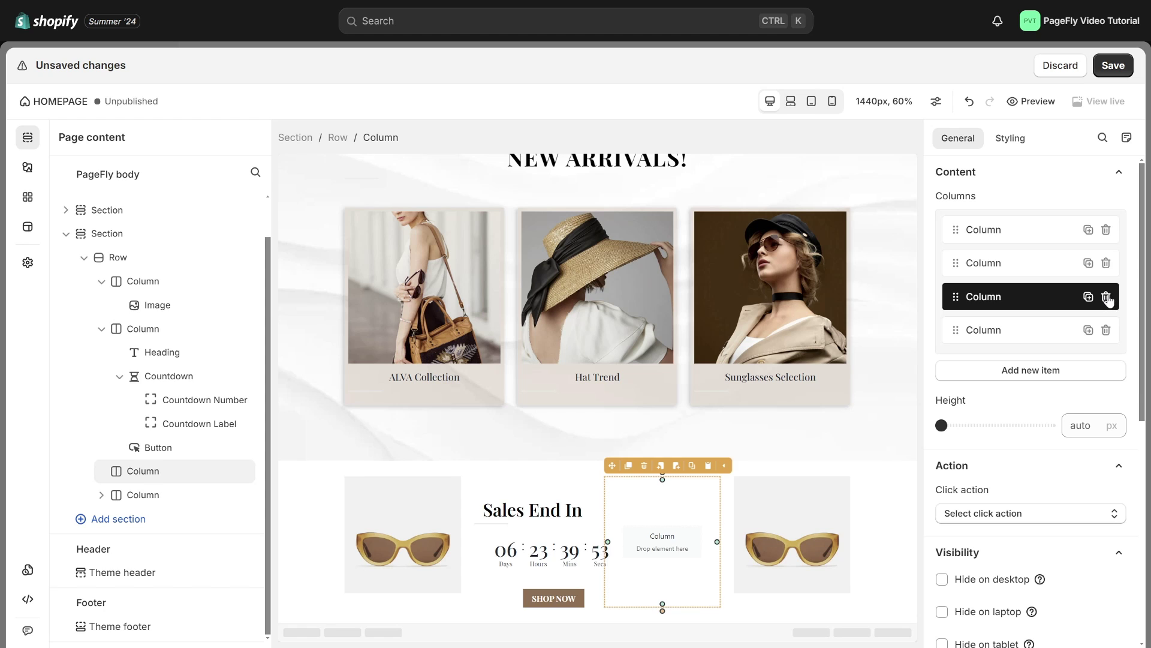
pyautogui.click(1106, 298)
# Replace the right-hand sunglasses image with the handbag image from the library
pyautogui.click(794, 476)
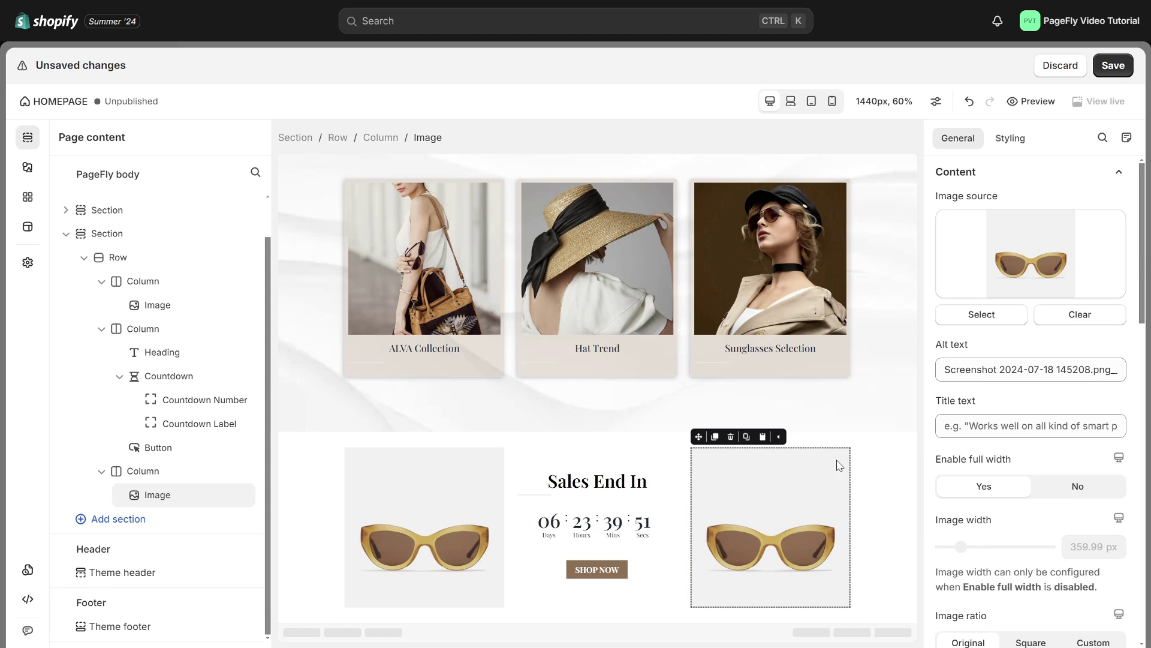
pyautogui.click(982, 315)
pyautogui.click(1031, 356)
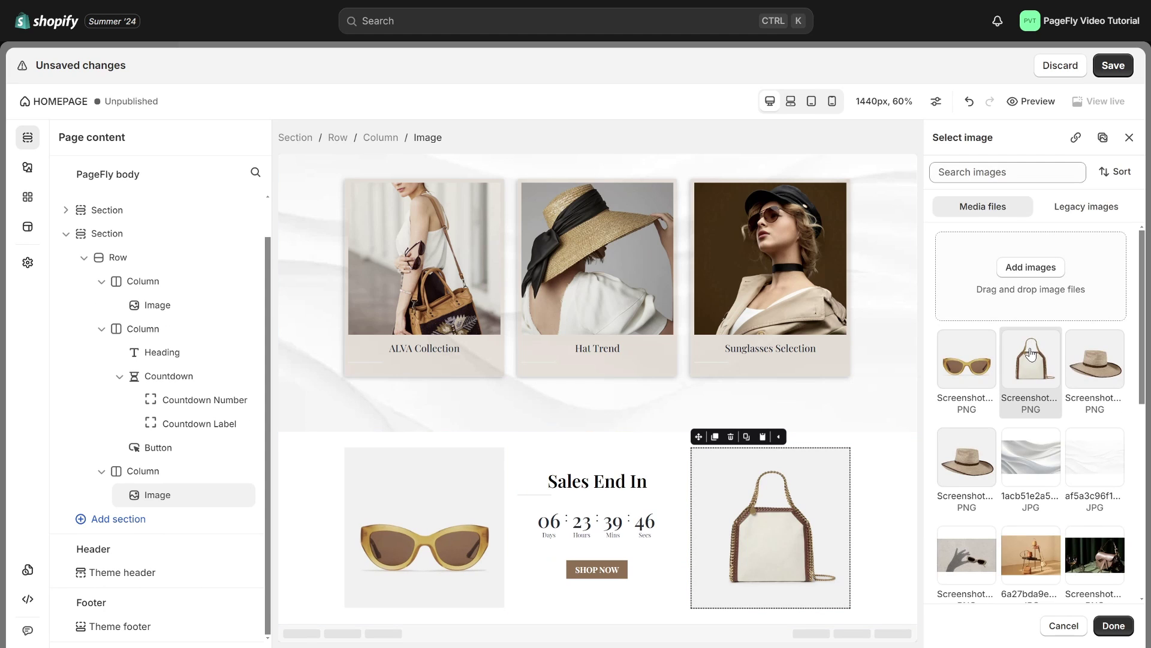
pyautogui.click(1114, 624)
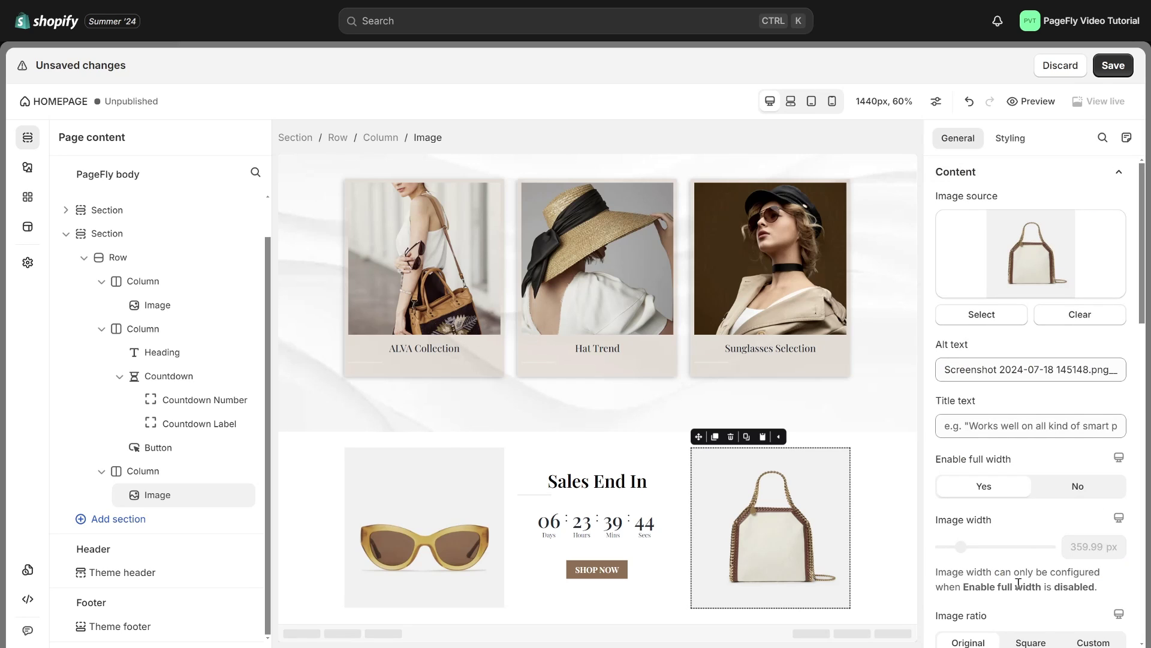
# Give the sale banner section a light brown background and 80px top padding
pyautogui.click(903, 542)
pyautogui.click(1011, 138)
pyautogui.scroll(-4, 1032, 422)
pyautogui.scroll(-1, 1031, 421)
pyautogui.click(997, 495)
pyautogui.hotkey('ctrl', 'a')
pyautogui.write('rgba(139, 87, 42, 0.17)')
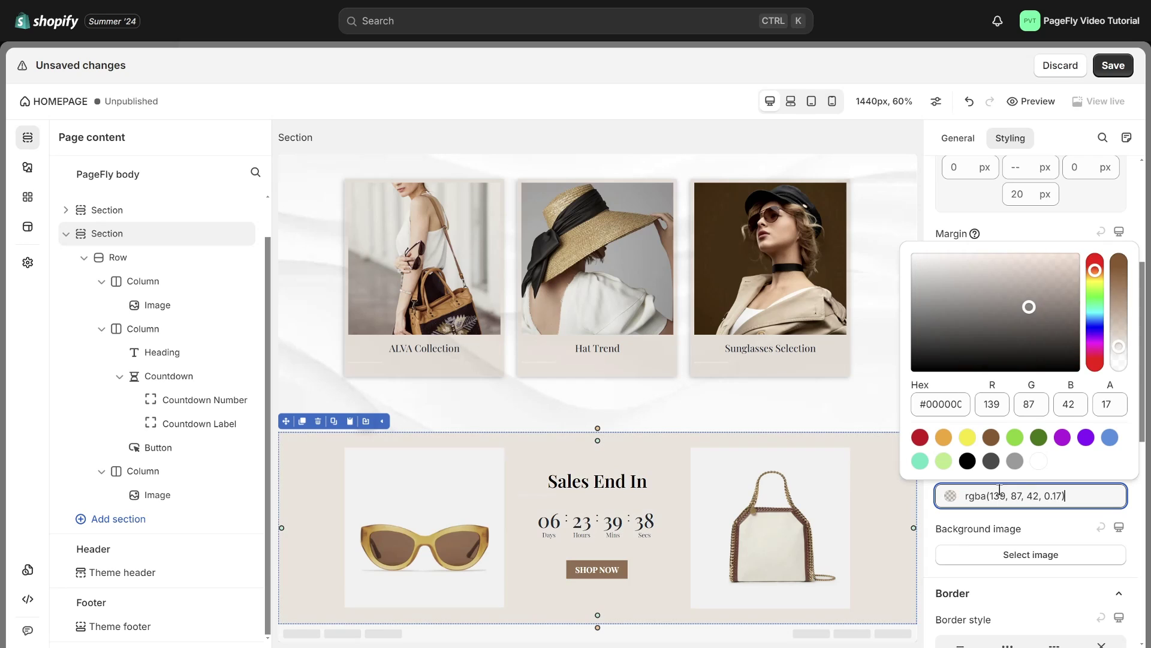
pyautogui.click(1140, 506)
pyautogui.scroll(4, 1050, 444)
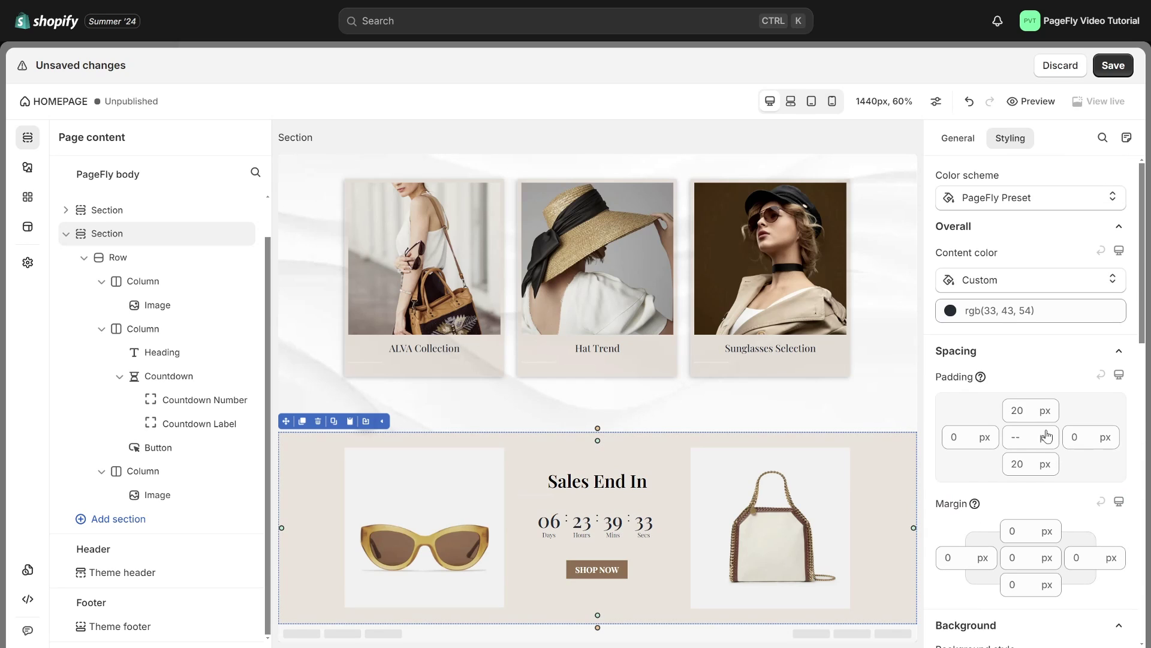
pyautogui.write('80')
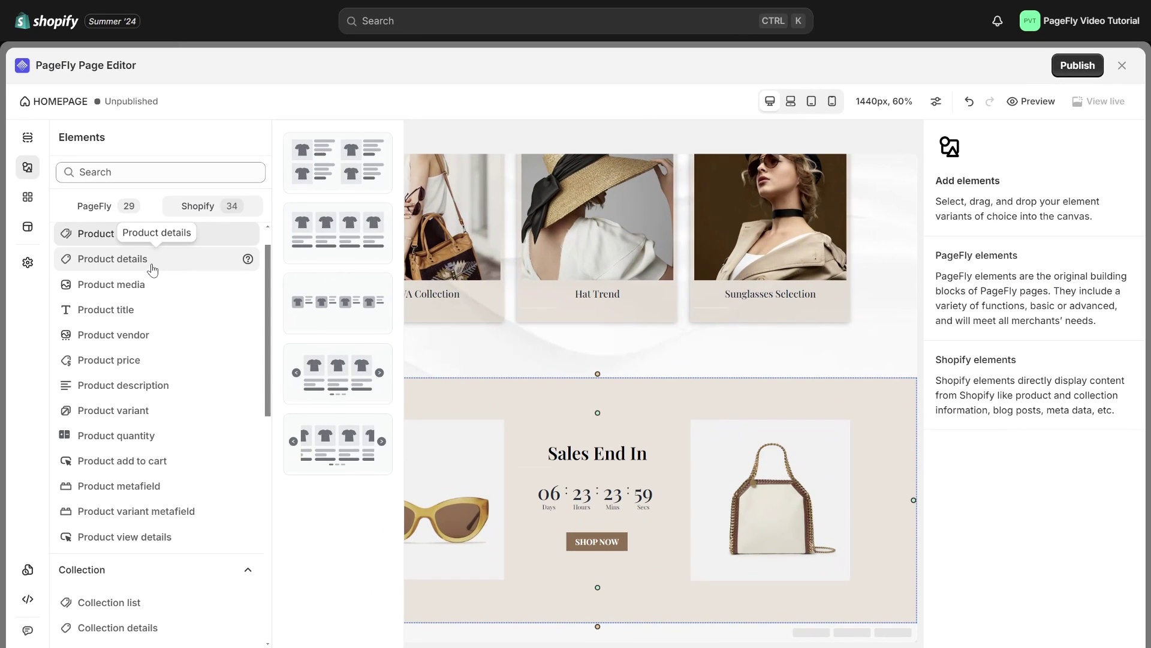
# Place a Product details block below the sale banner showing the Ava Hat, found by searching 'ava'
pyautogui.click(149, 263)
pyautogui.moveTo(338, 160); pyautogui.dragTo(422, 617)
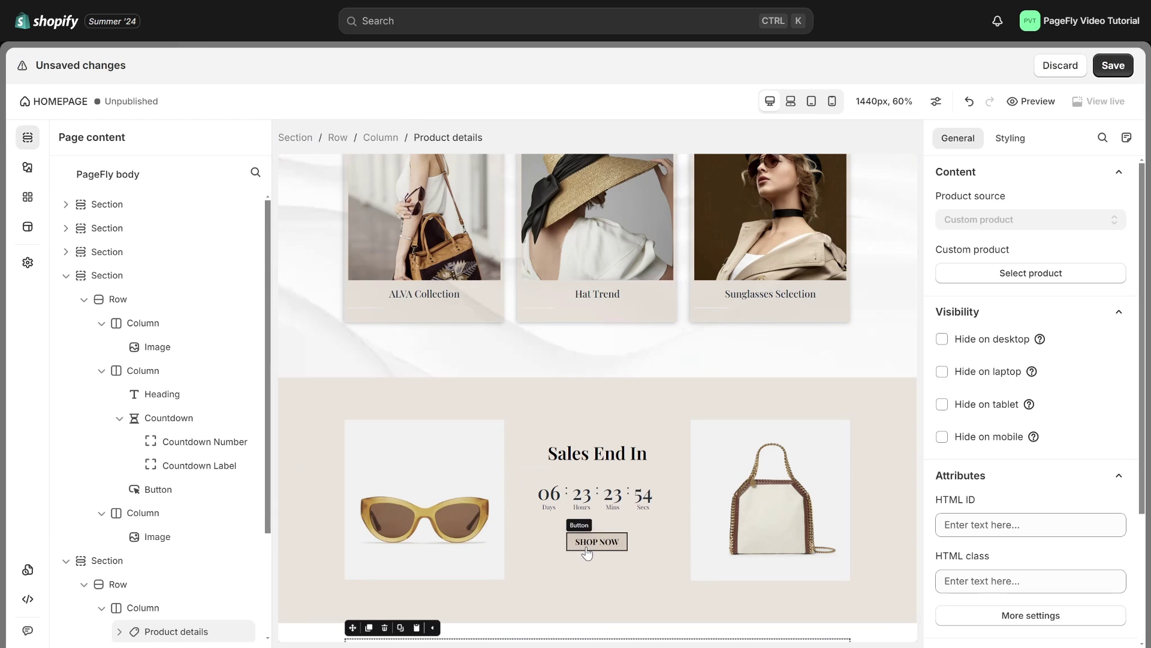
pyautogui.scroll(-1, 590, 551)
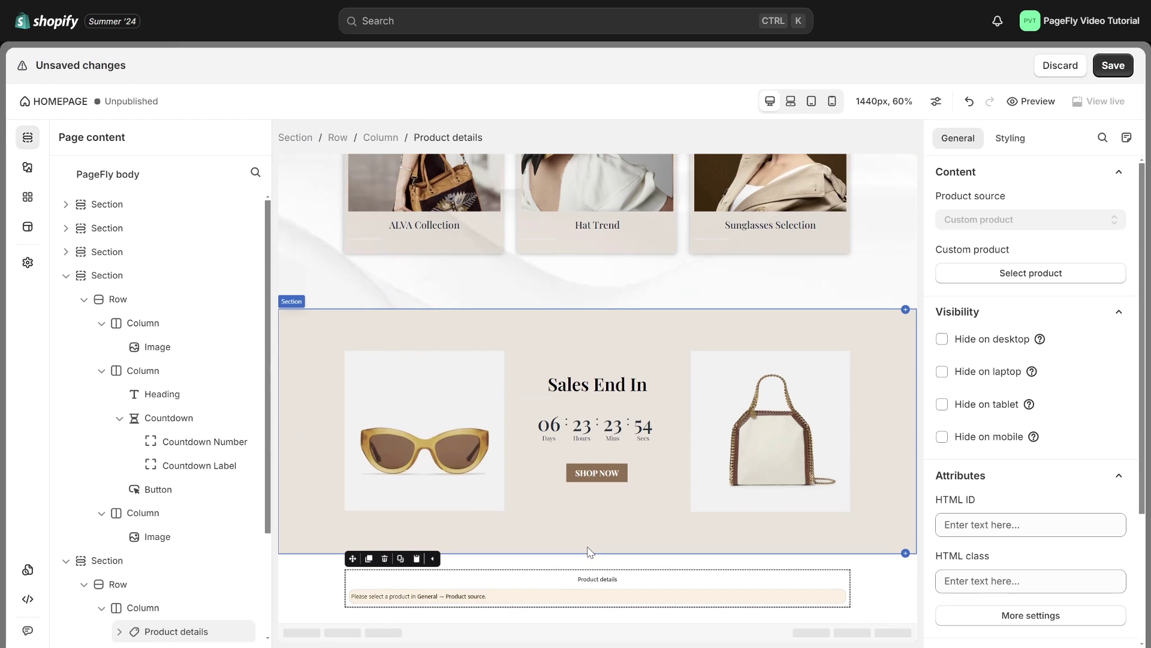
pyautogui.click(1023, 280)
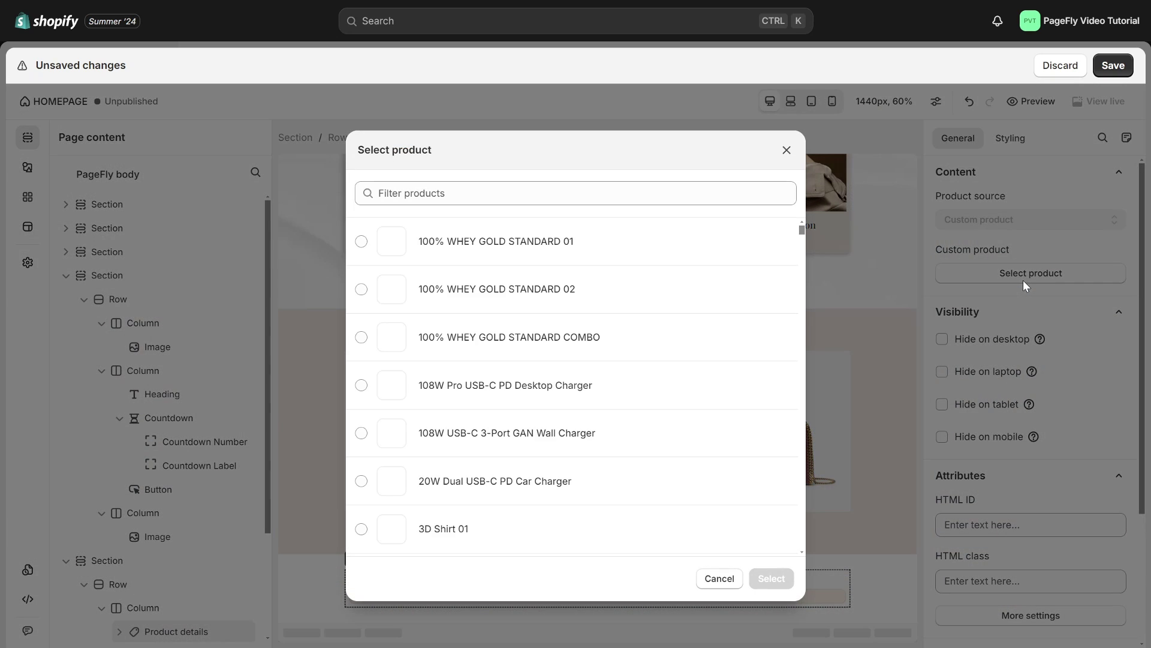
pyautogui.click(447, 198)
pyautogui.write('ava')
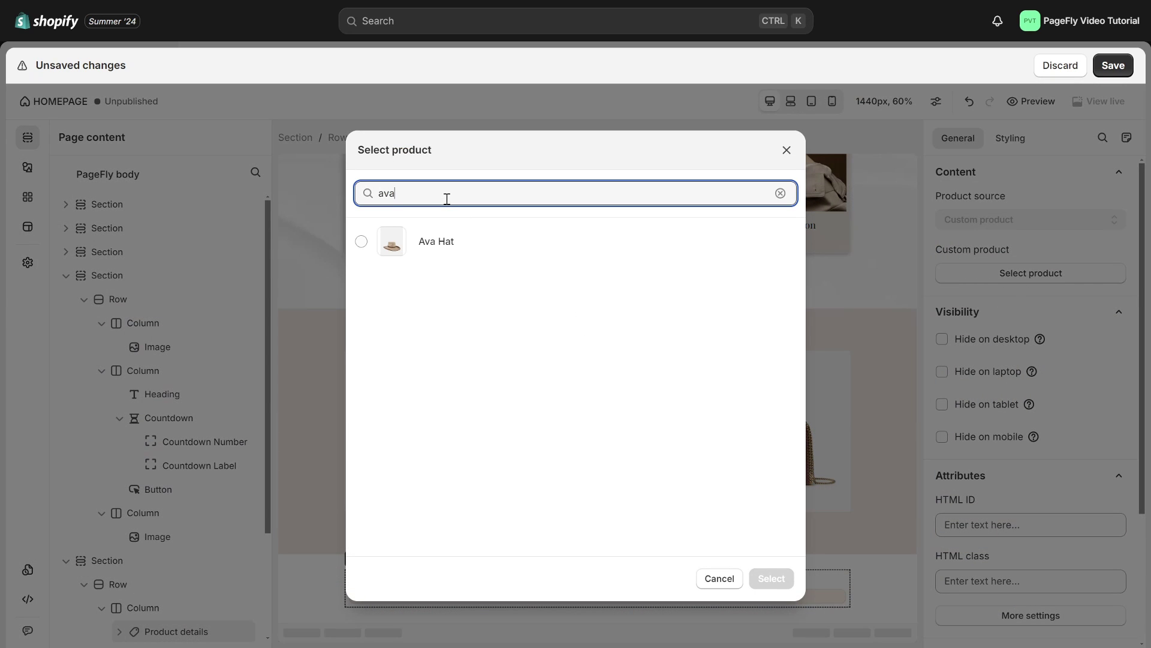
pyautogui.click(475, 250)
pyautogui.click(776, 579)
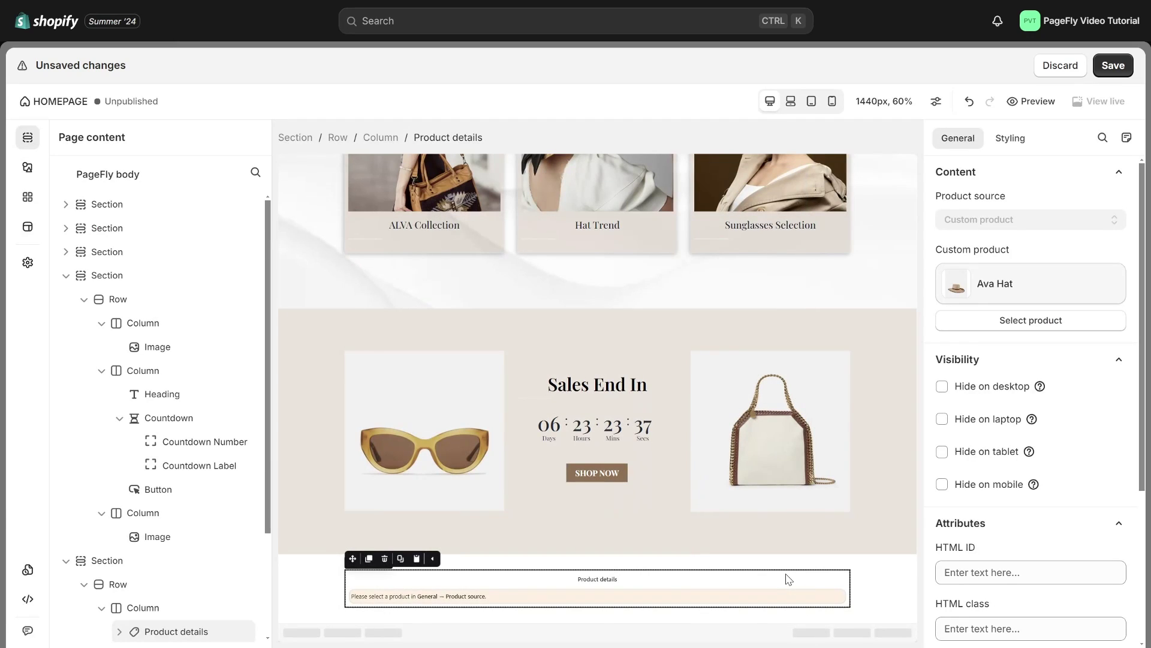
pyautogui.scroll(-5, 787, 582)
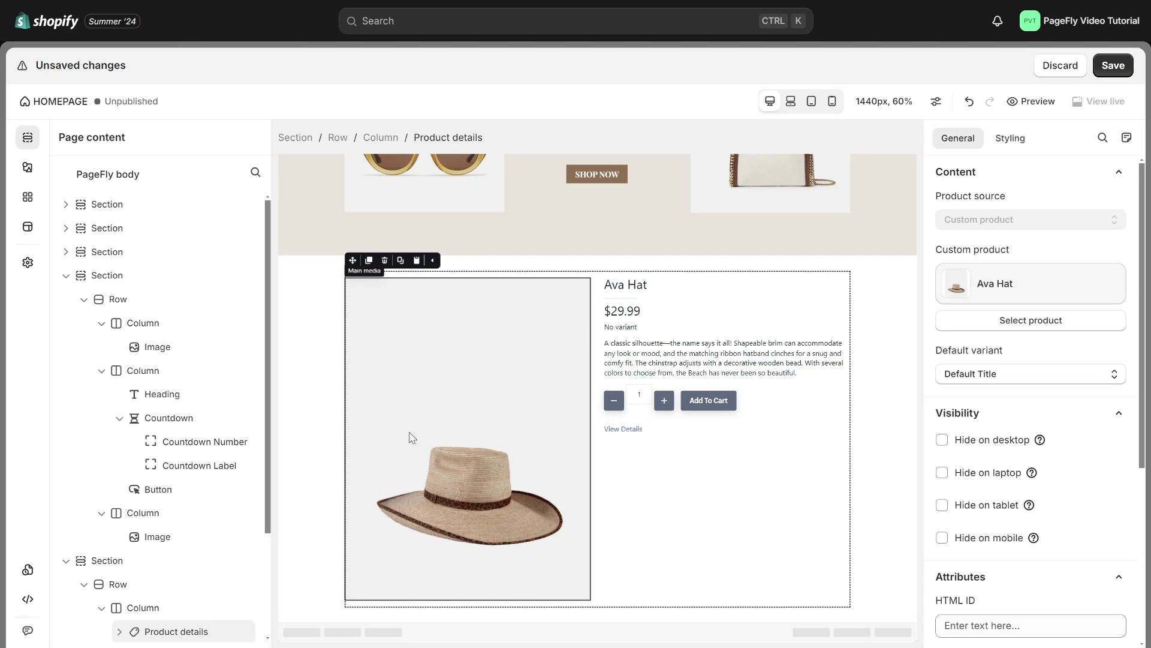
pyautogui.click(1012, 138)
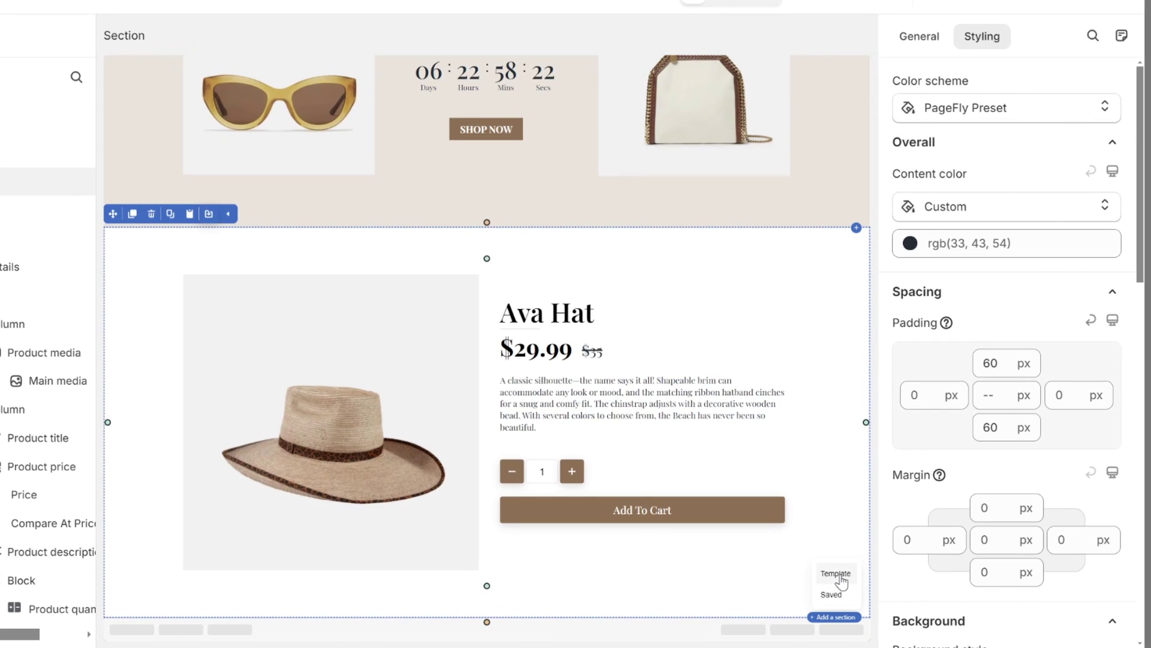
# Insert a section template from the Testimonials category
pyautogui.click(840, 575)
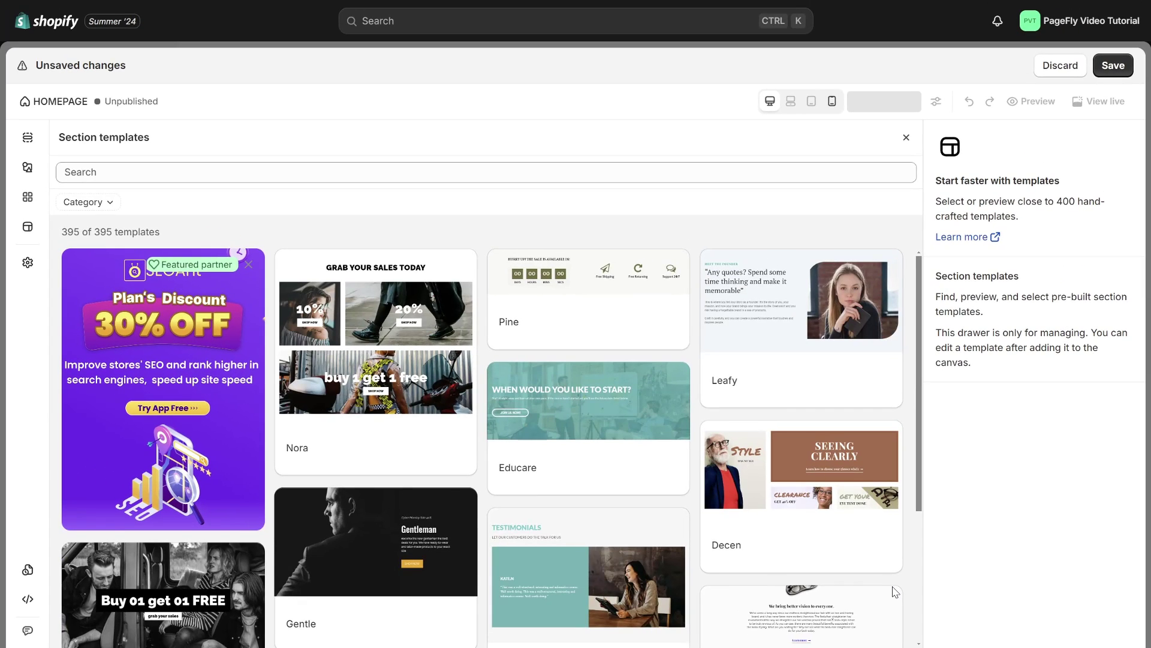
pyautogui.click(103, 207)
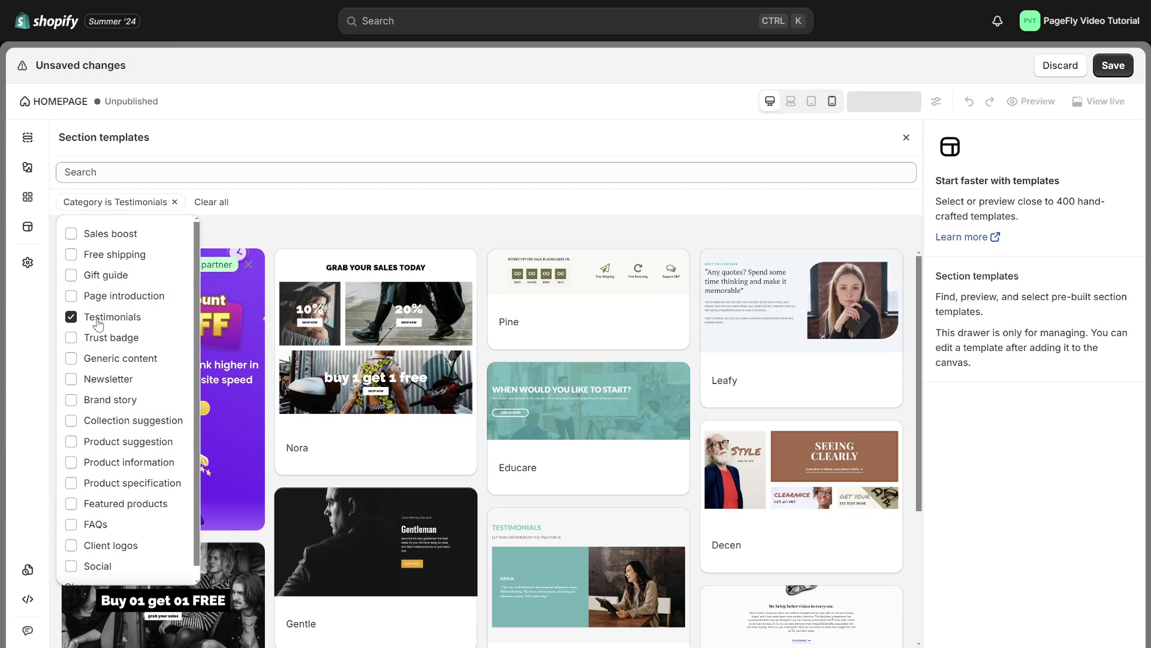
pyautogui.click(276, 238)
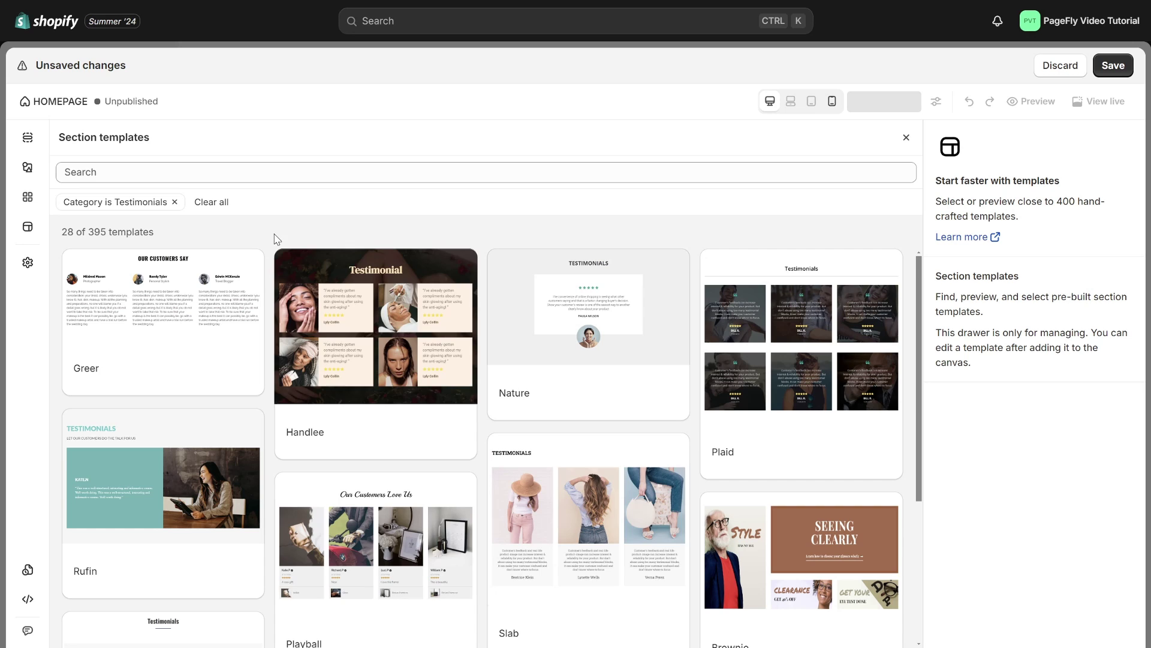
pyautogui.scroll(-3, 623, 396)
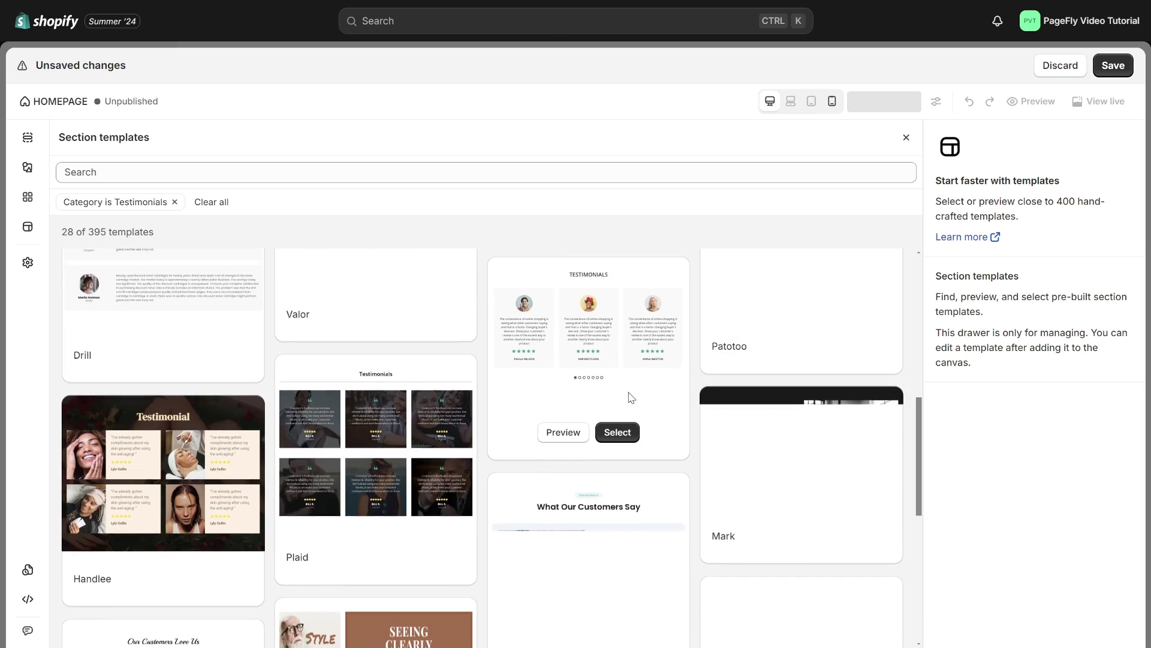
pyautogui.click(618, 618)
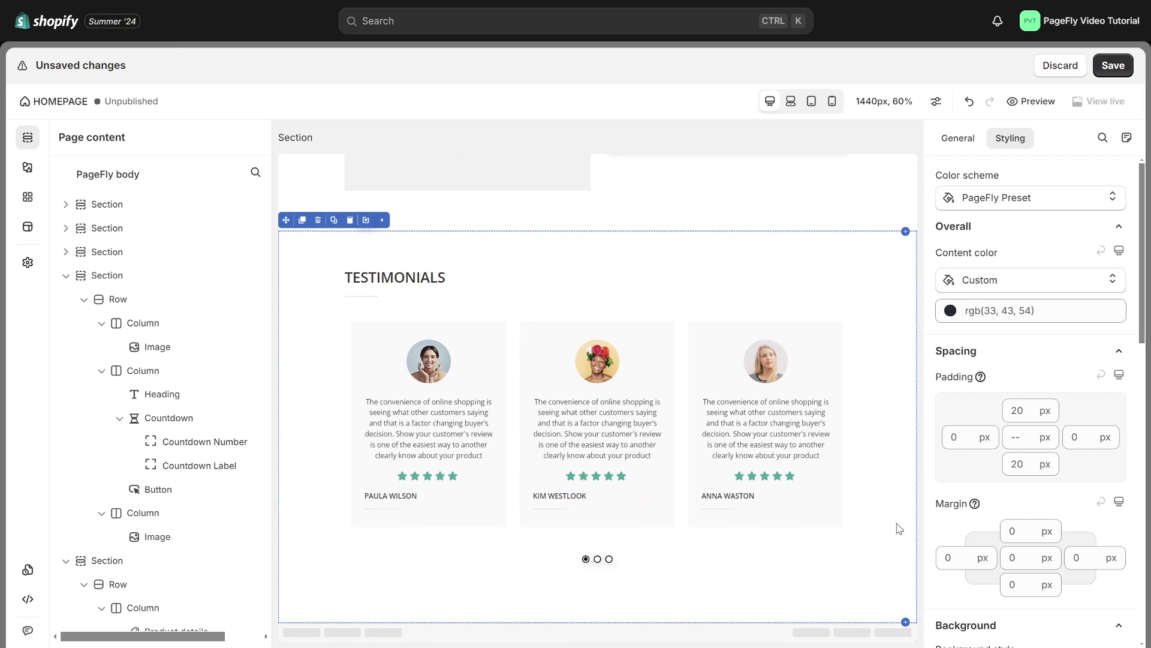
# Give the testimonials section a light brown background, then select its TESTIMONIALS heading
pyautogui.scroll(-5, 950, 494)
pyautogui.click(984, 495)
pyautogui.tripleClick(984, 496)
pyautogui.write('rgba(139, 87, 42, 0.17)')
pyautogui.click(452, 285)
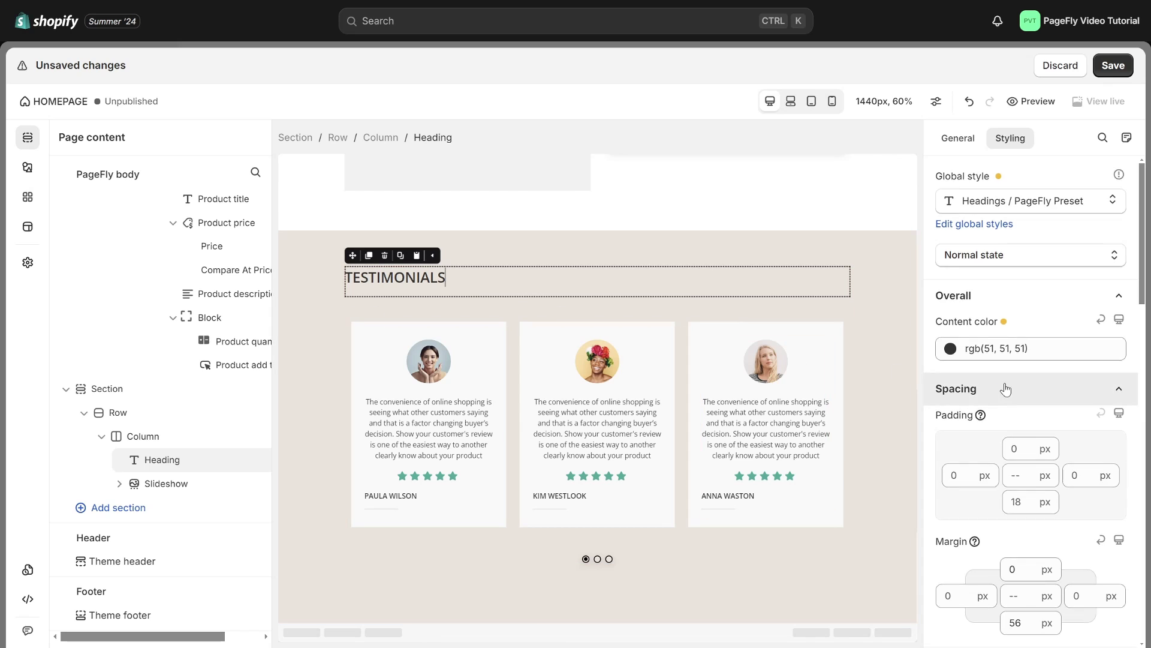
pyautogui.scroll(-5, 1005, 386)
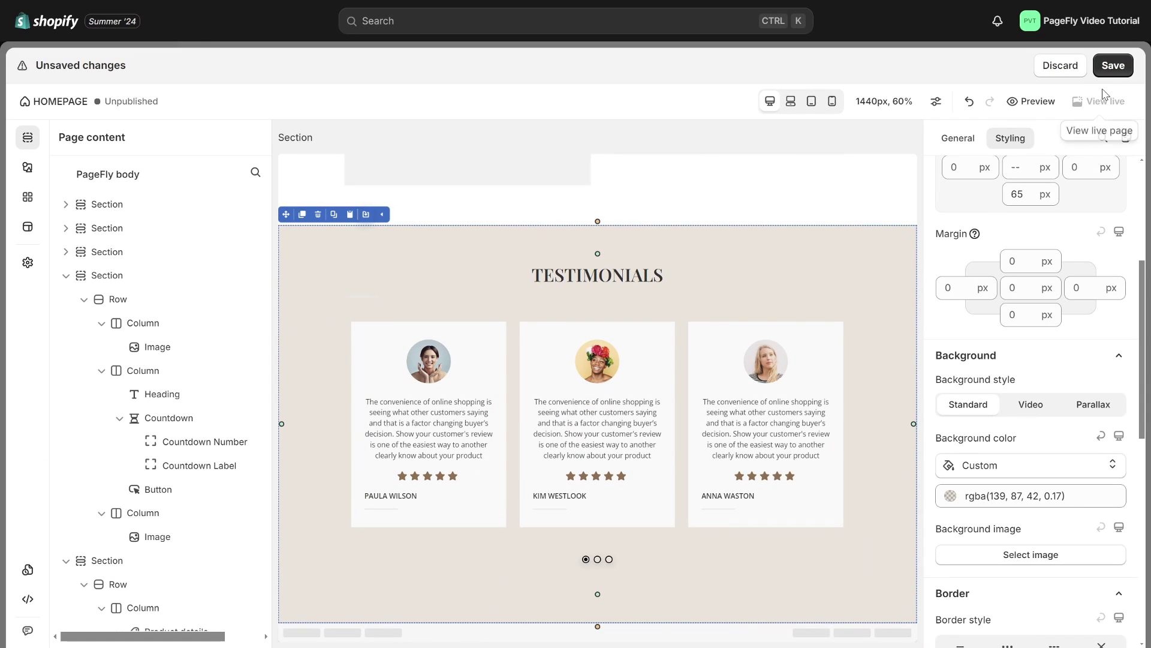
# Save the homepage and publish it
pyautogui.click(1112, 66)
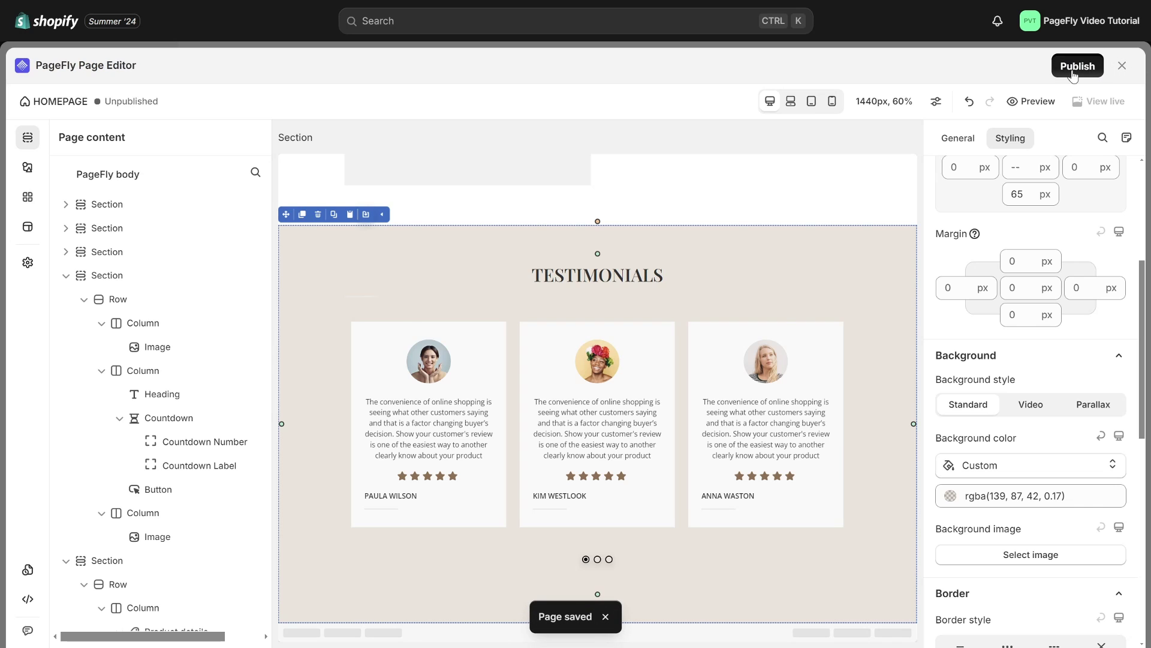
pyautogui.click(1073, 67)
pyautogui.click(768, 447)
pyautogui.click(767, 422)
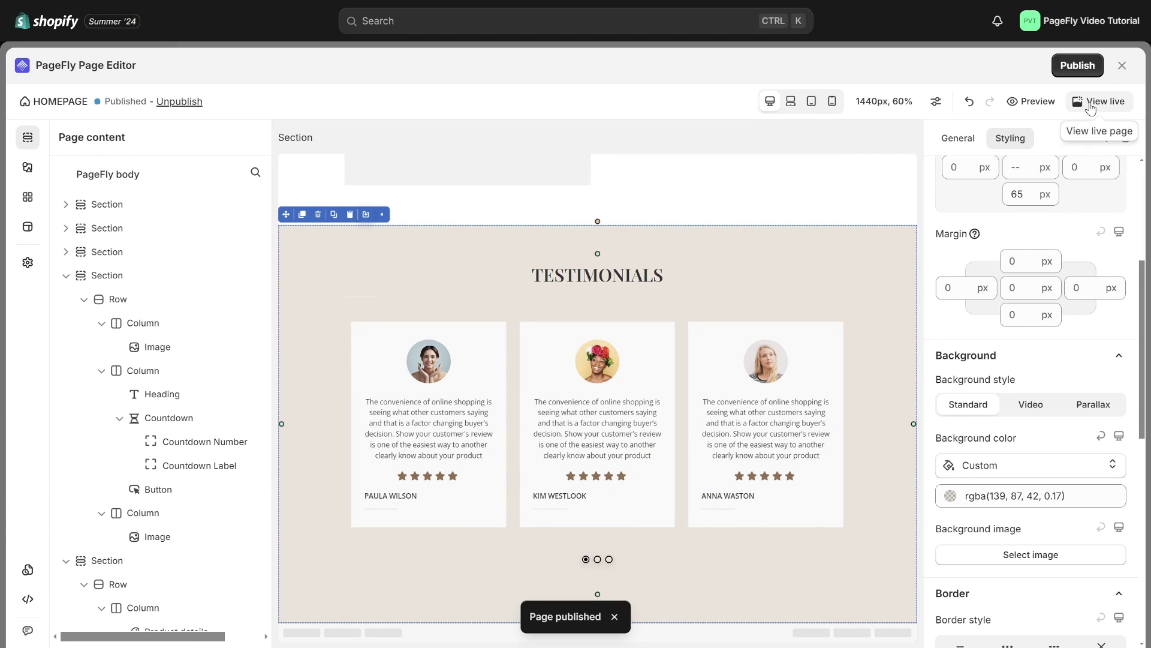
# View the live storefront homepage and scroll down through it
pyautogui.click(1090, 107)
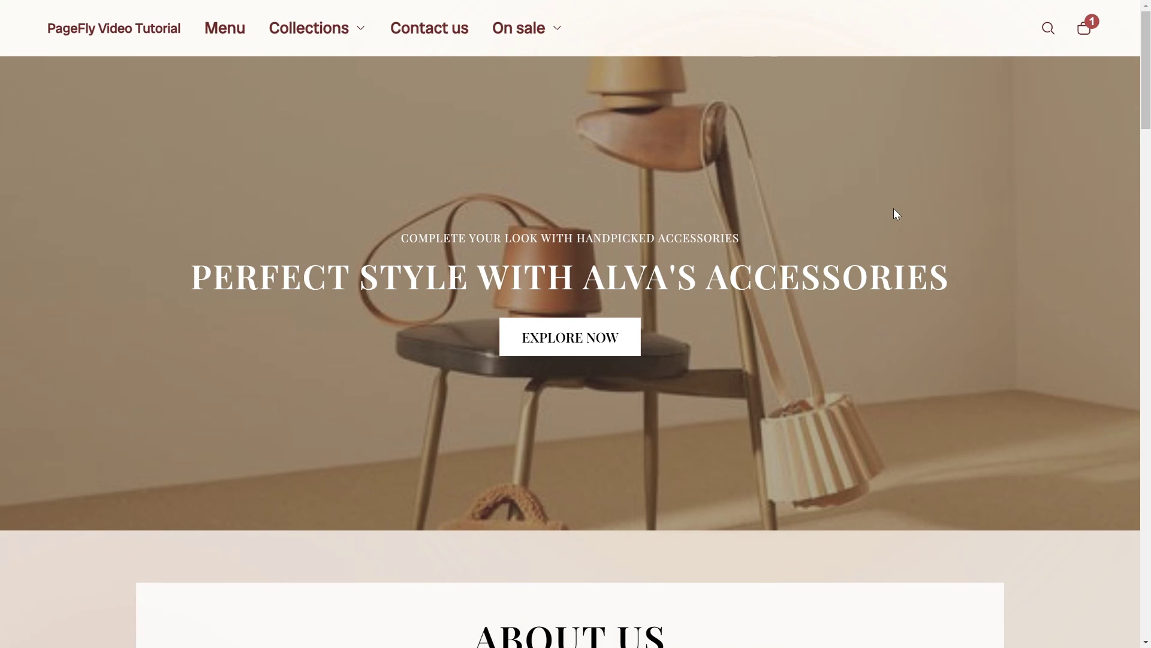
pyautogui.scroll(-15, 832, 255)
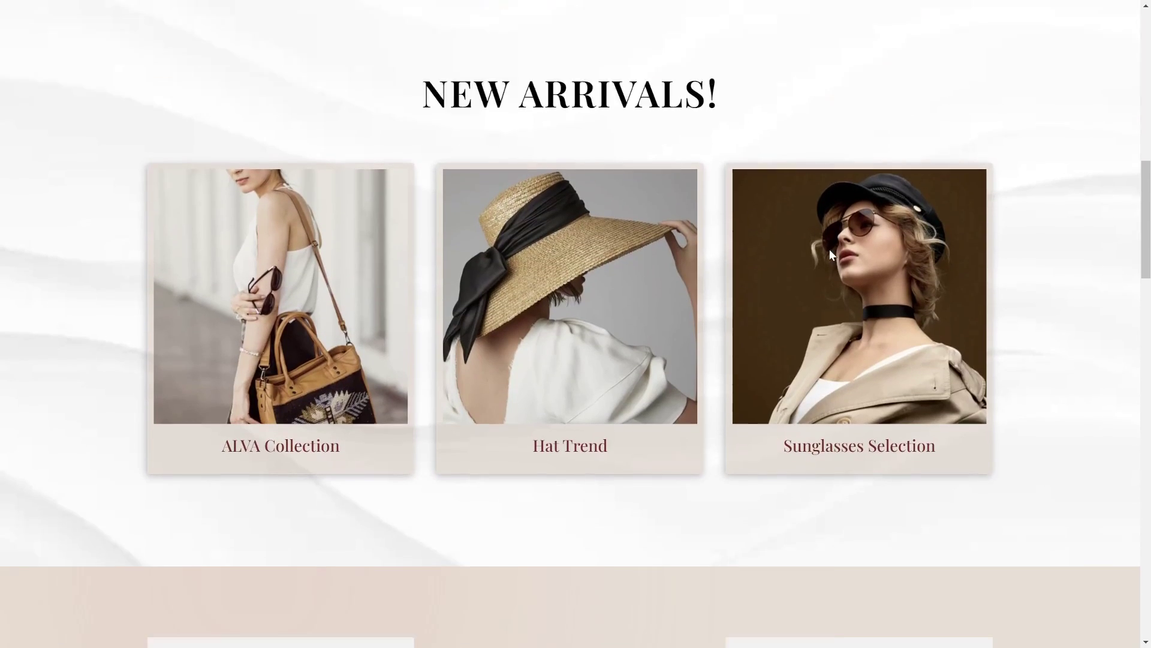
pyautogui.scroll(-18, 830, 250)
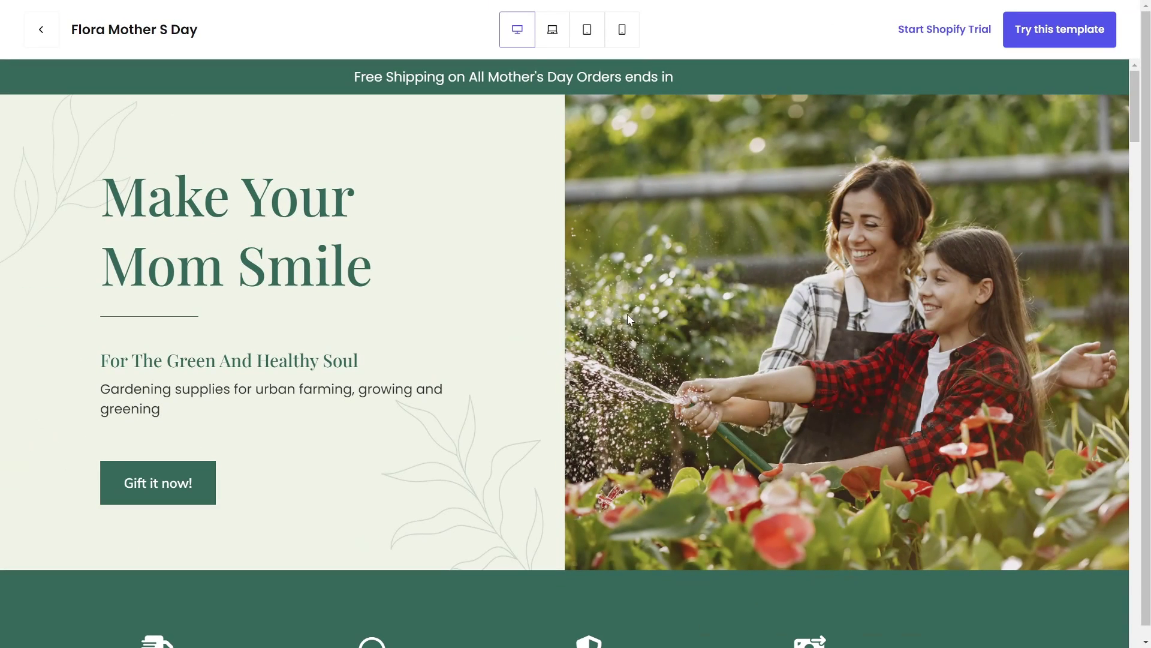
# Scroll down through the Flora Mother S Day template preview
pyautogui.scroll(-5, 628, 314)
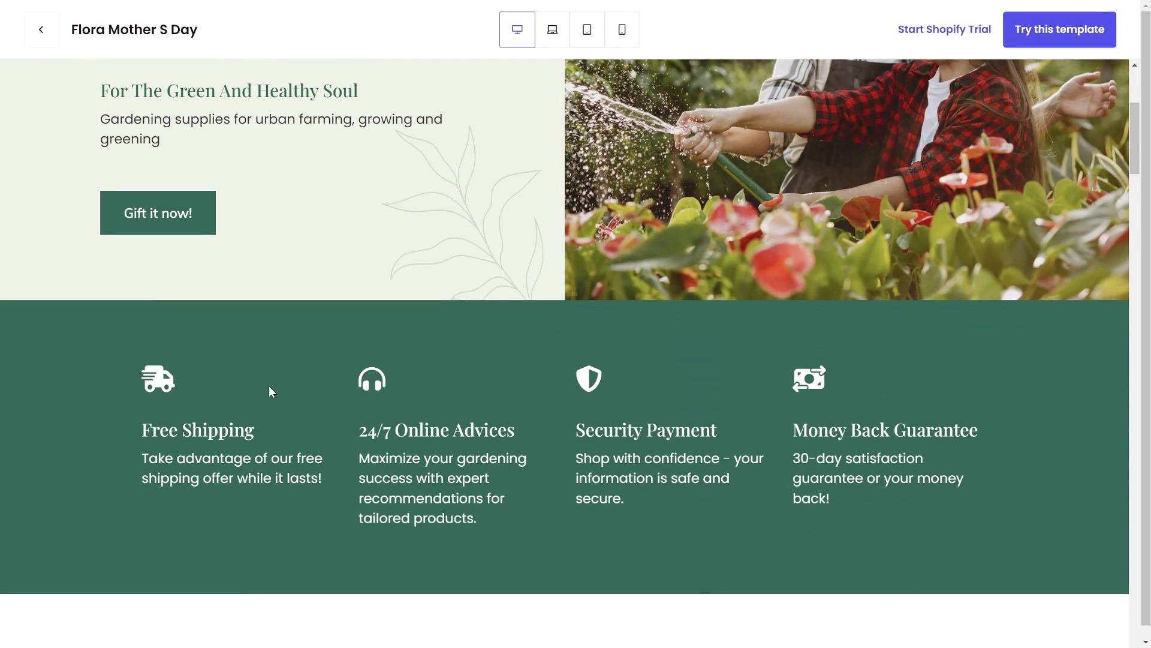